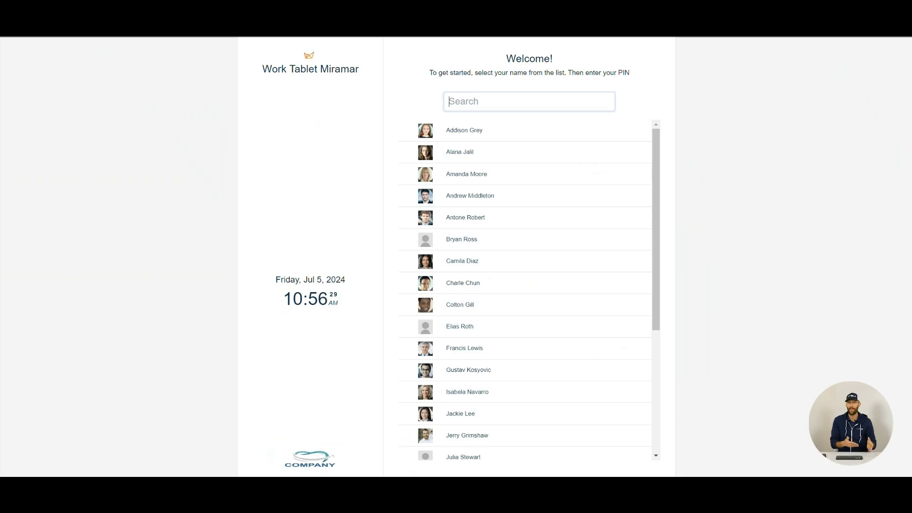
Step: Pick the employee, then review the dashboard's 7/1–7/7/2024 pay period timeline and approaching overtime
click(476, 217)
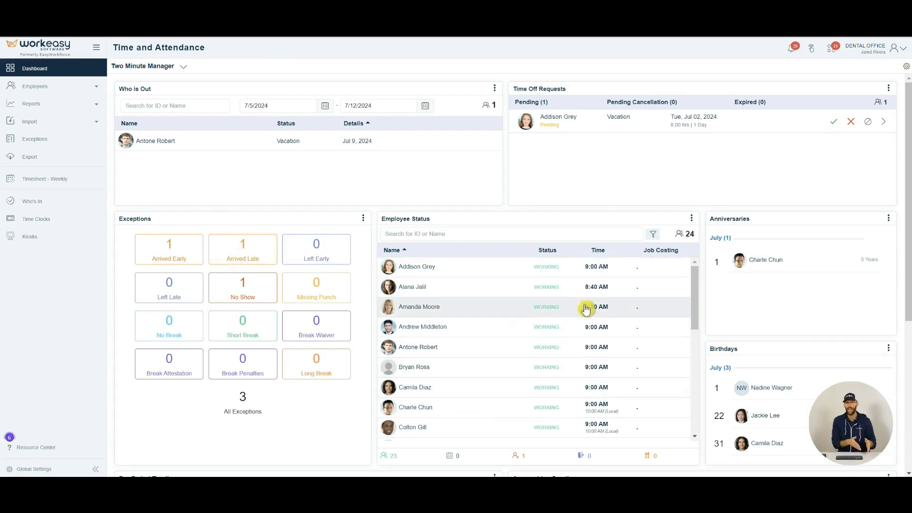
scroll(670, 410, down, 5)
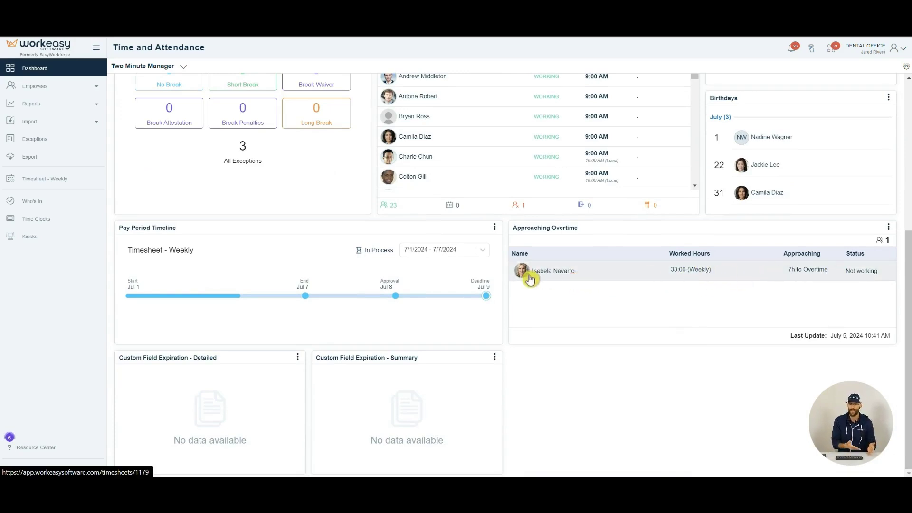
scroll(49, 181, up, 5)
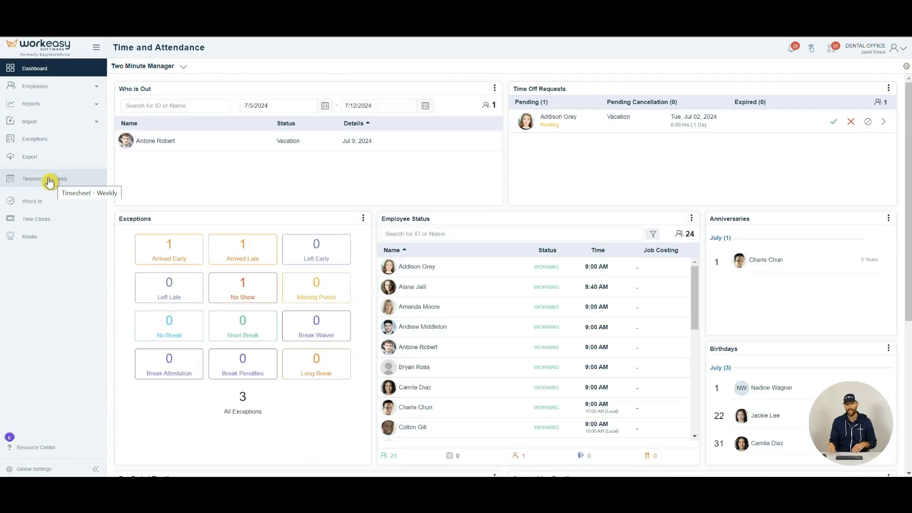
Step: Fill the dental assistant's missing Monday clock-out at 6:00 PM, bringing paid hours to 36.00
click(49, 181)
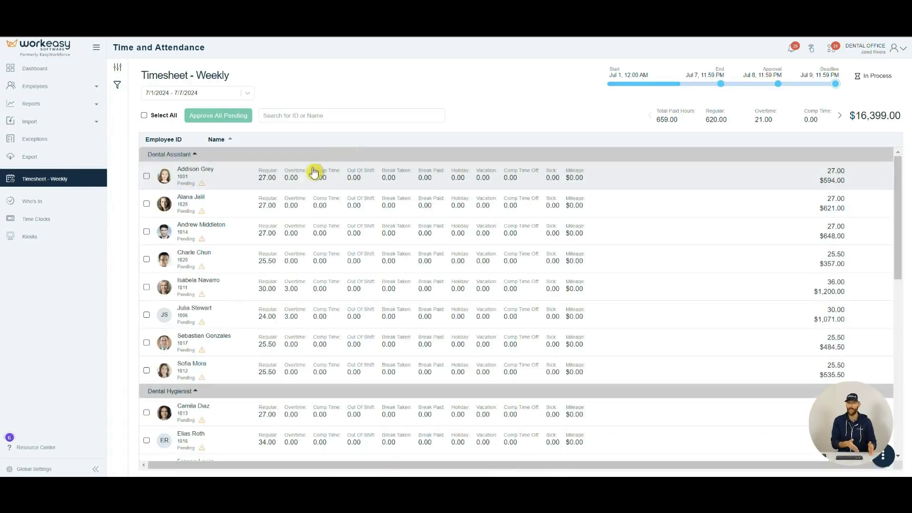
click(216, 183)
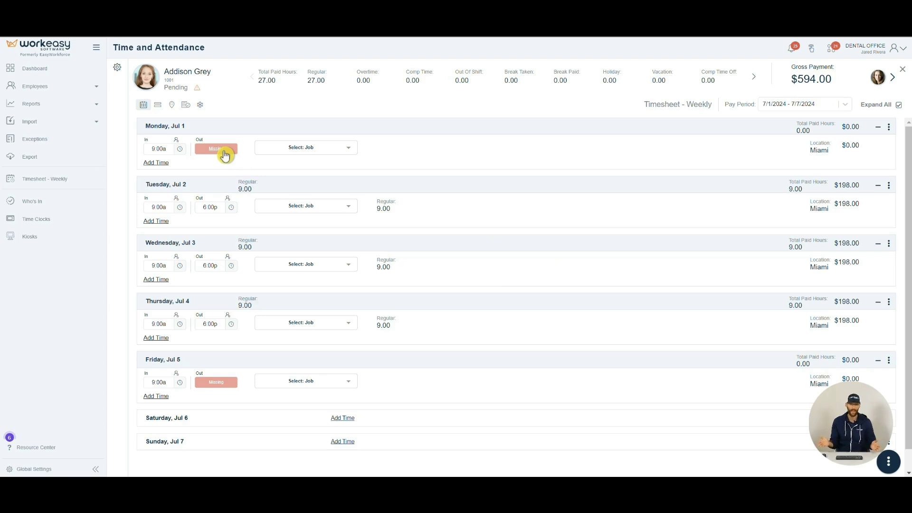
click(225, 154)
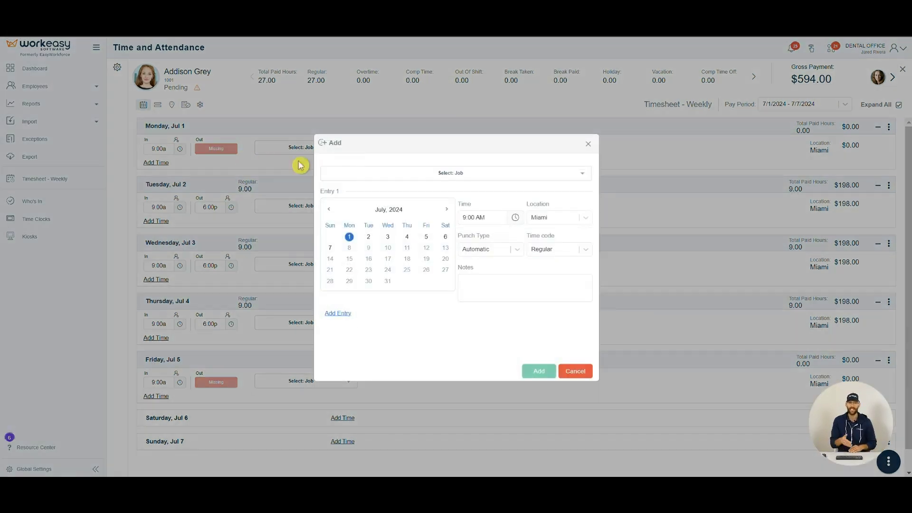
click(498, 224)
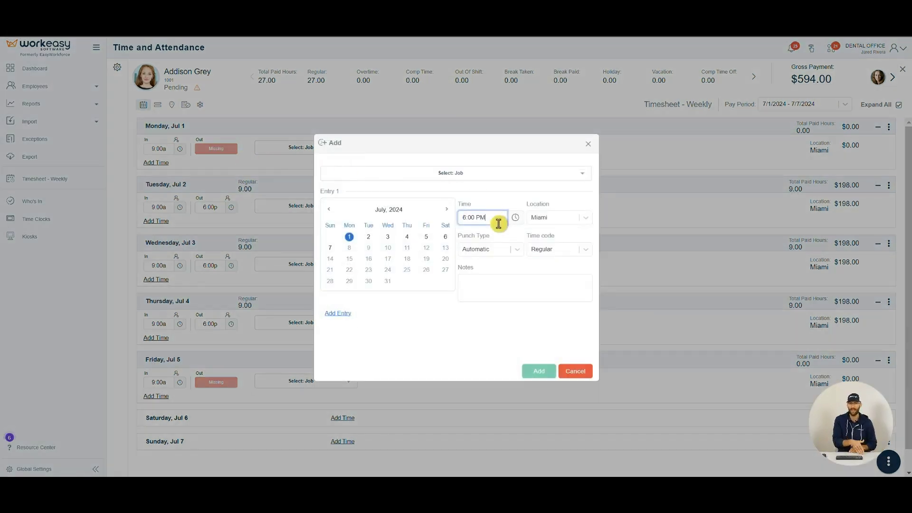
click(545, 372)
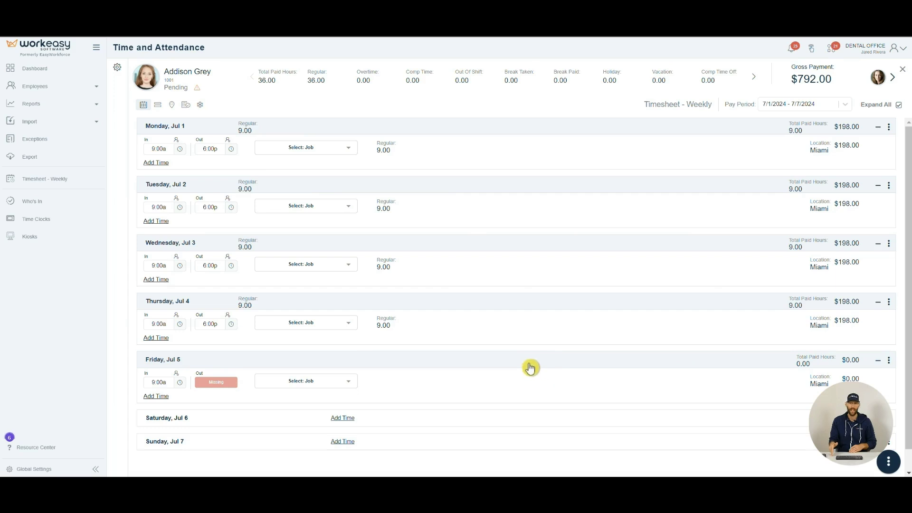
Step: Run the Time Sheet Summary and Time Sheet Detailed reports for the weekly pay period
click(66, 104)
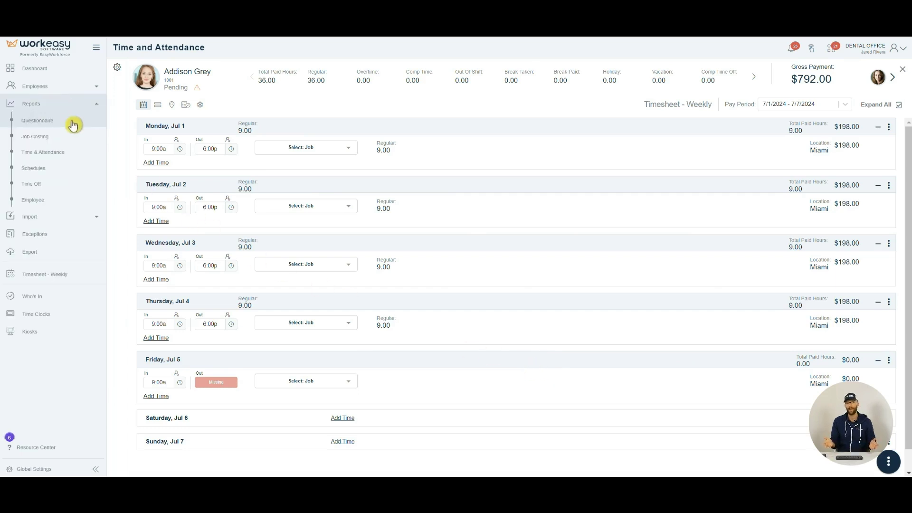
click(43, 152)
click(480, 279)
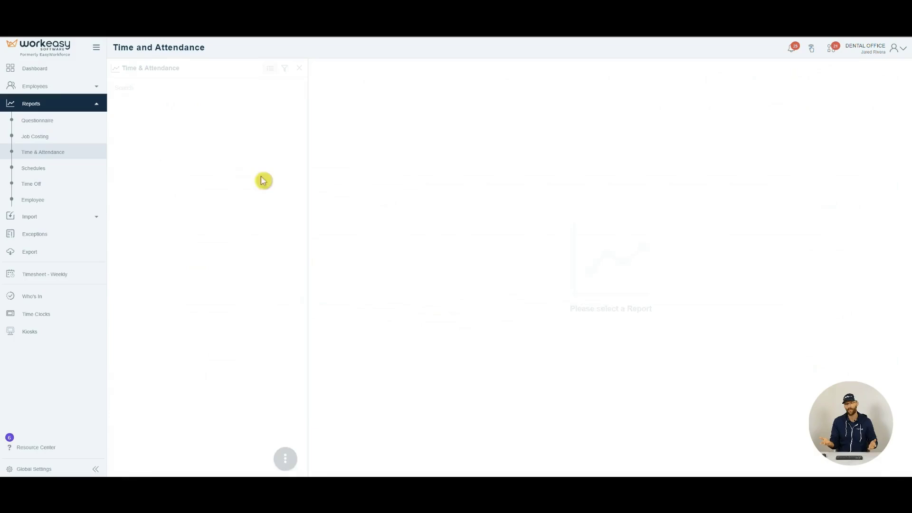
click(197, 120)
click(417, 465)
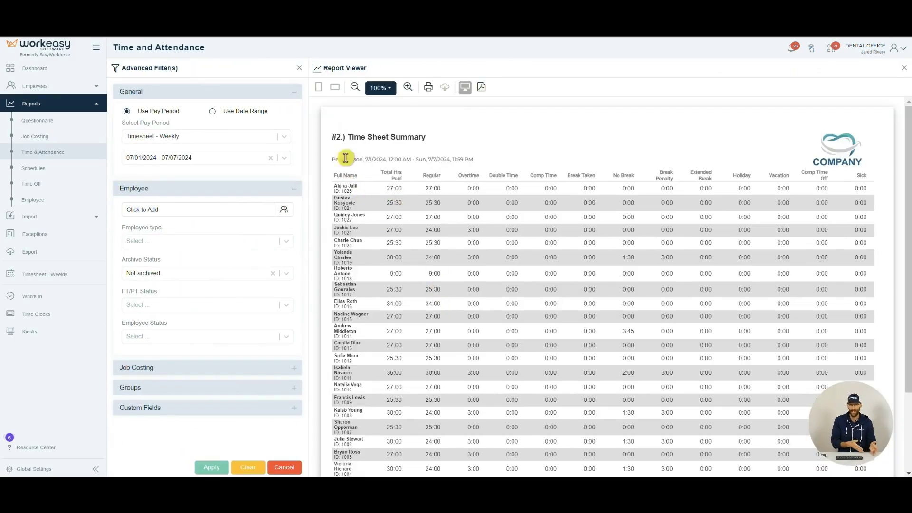
click(303, 71)
click(214, 106)
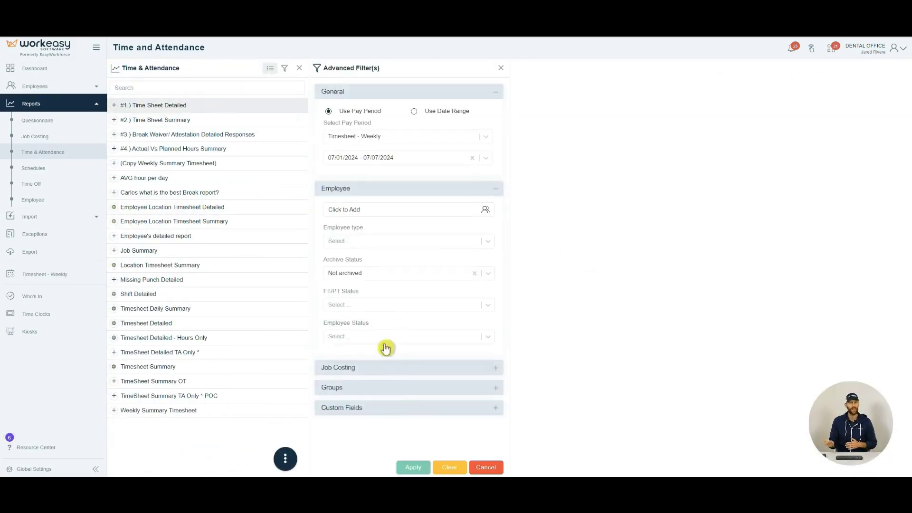
click(417, 466)
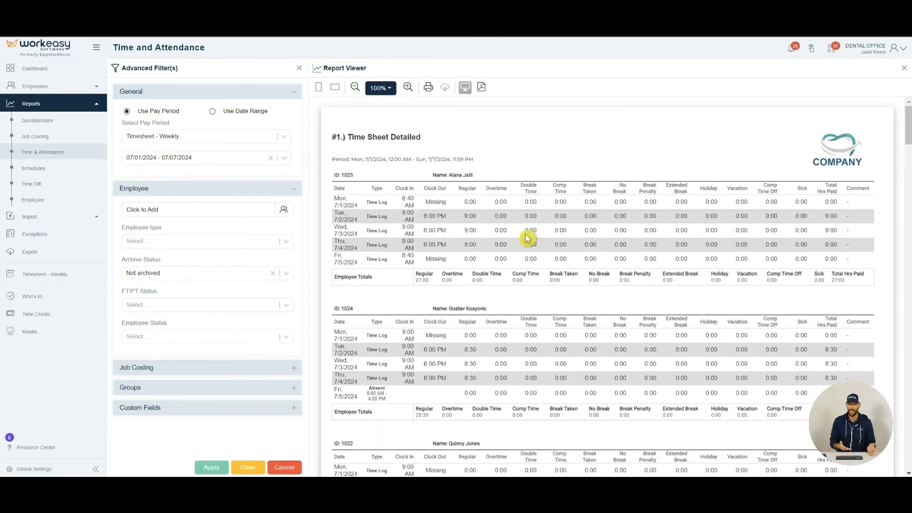
click(299, 69)
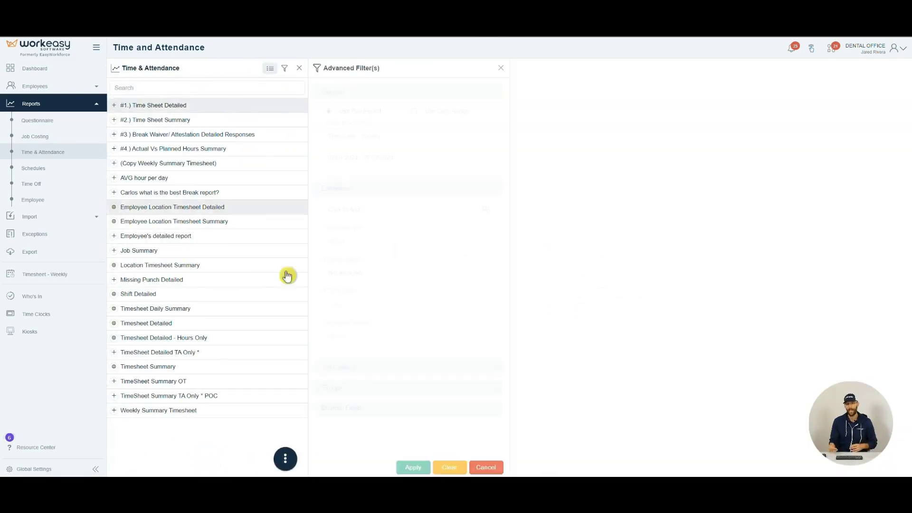
Step: Set the Time Sheet Detailed report to deliver weekly on Friday, then discard the unsaved change
click(285, 458)
click(287, 395)
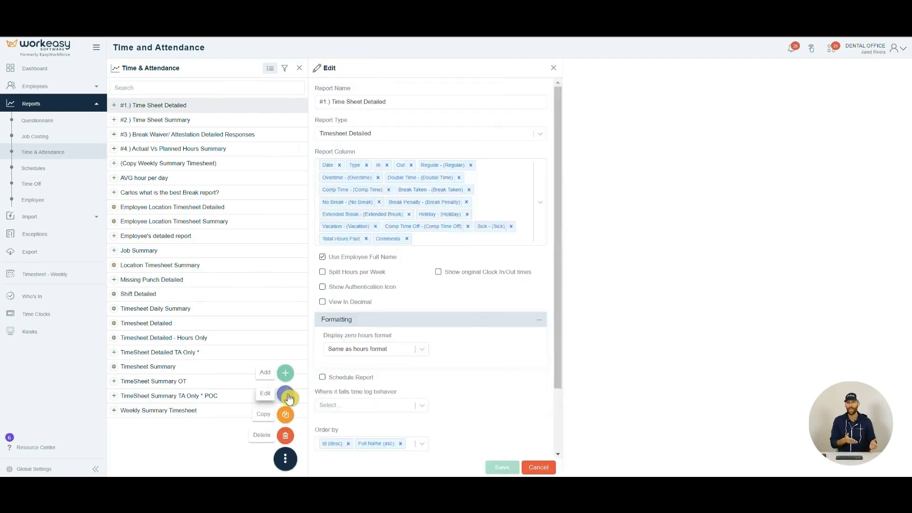
click(323, 337)
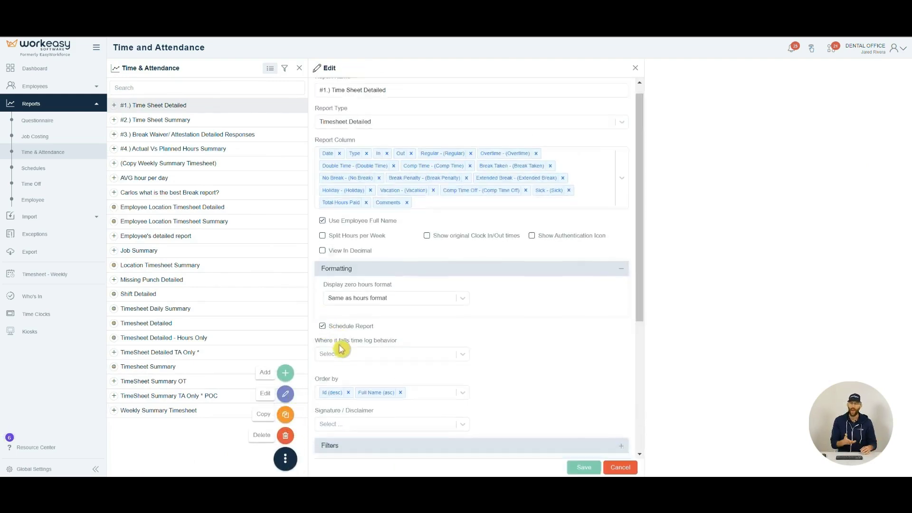
scroll(341, 349, down, 5)
click(359, 364)
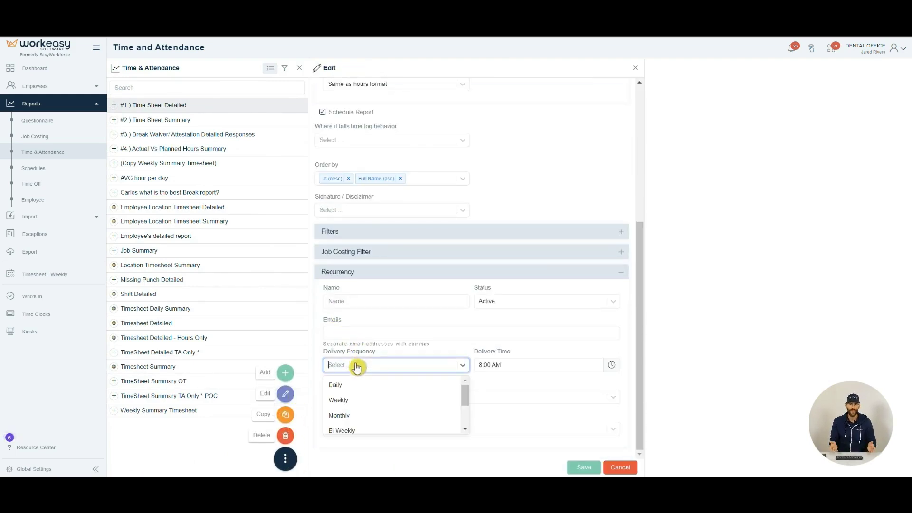
click(363, 402)
click(370, 332)
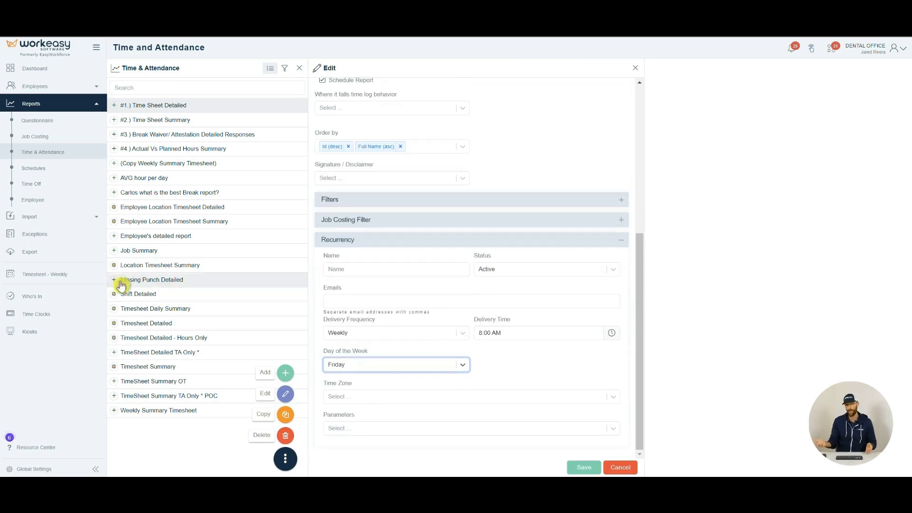
click(46, 256)
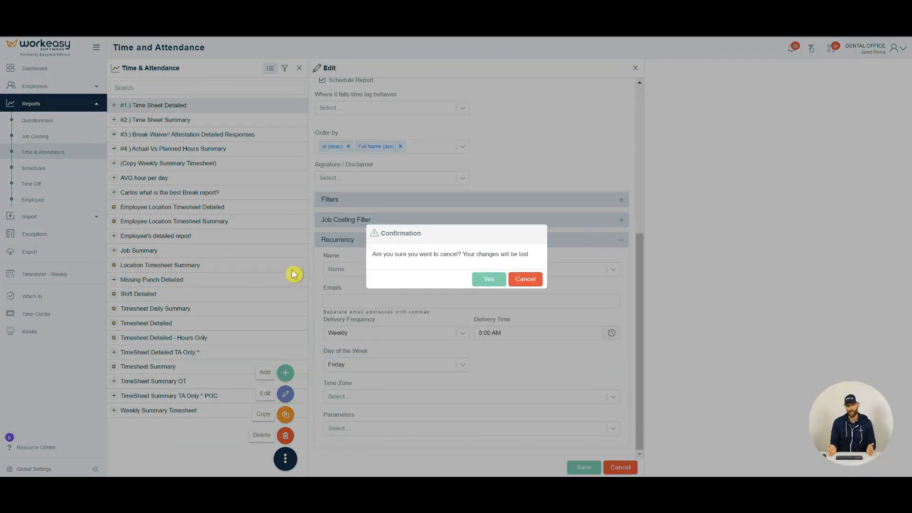
click(488, 281)
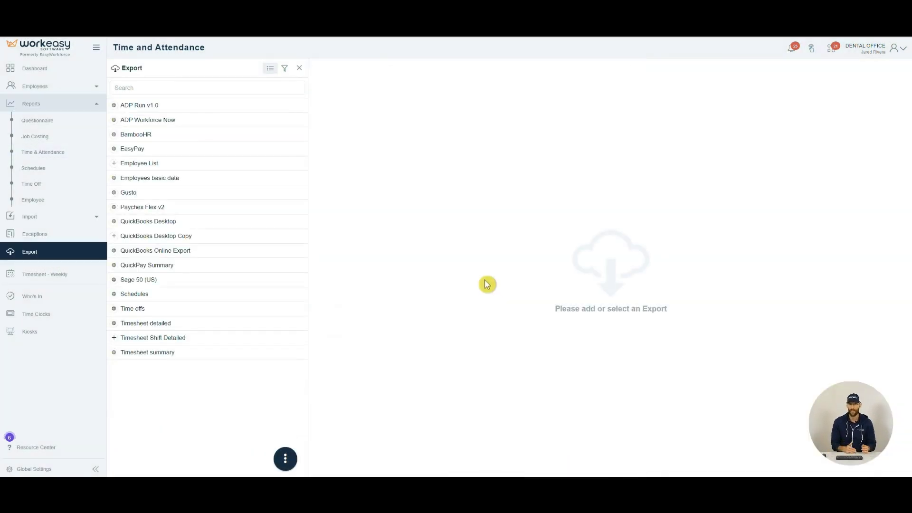
Step: Run the QuickBooks Desktop export and check it in the Background Tasks exports list
click(150, 223)
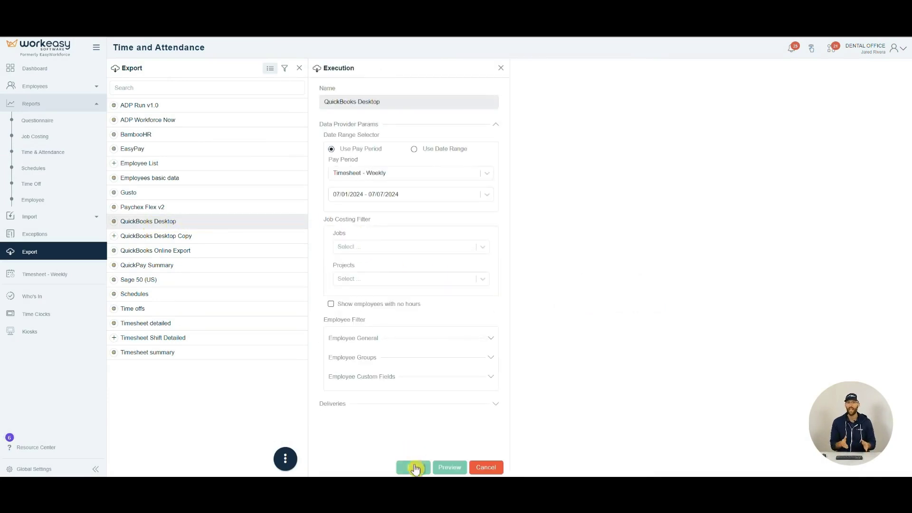
click(414, 468)
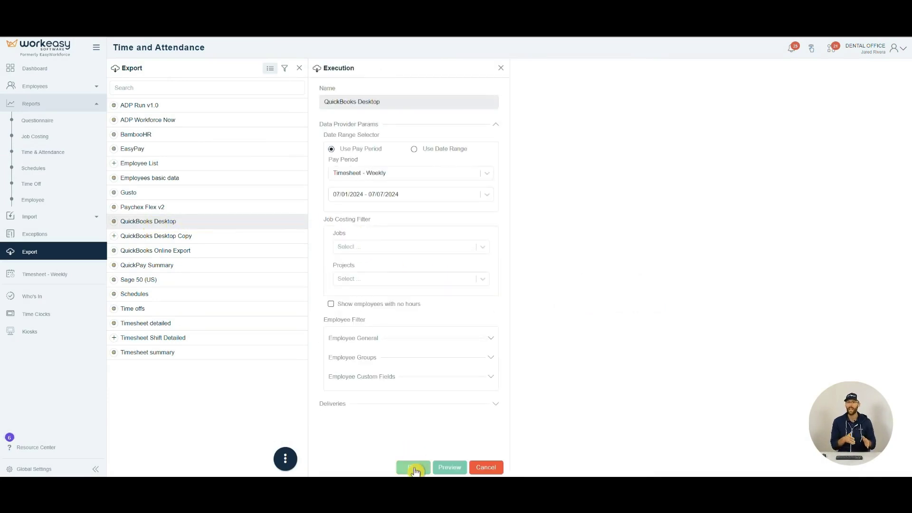
click(831, 56)
click(178, 70)
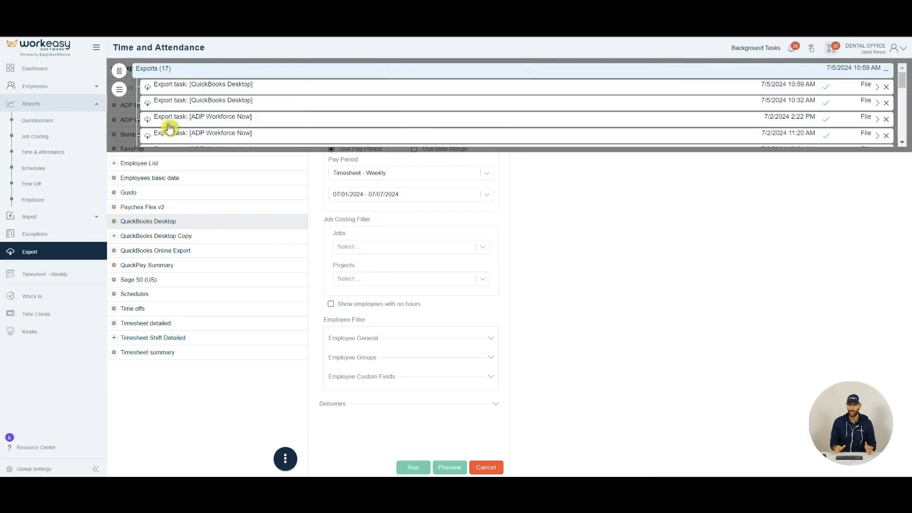
click(146, 384)
Step: Browse the QuickBooks Online, ADP Workforce Now and Run Powered by ADP integrations, ending on BambooHR
click(60, 470)
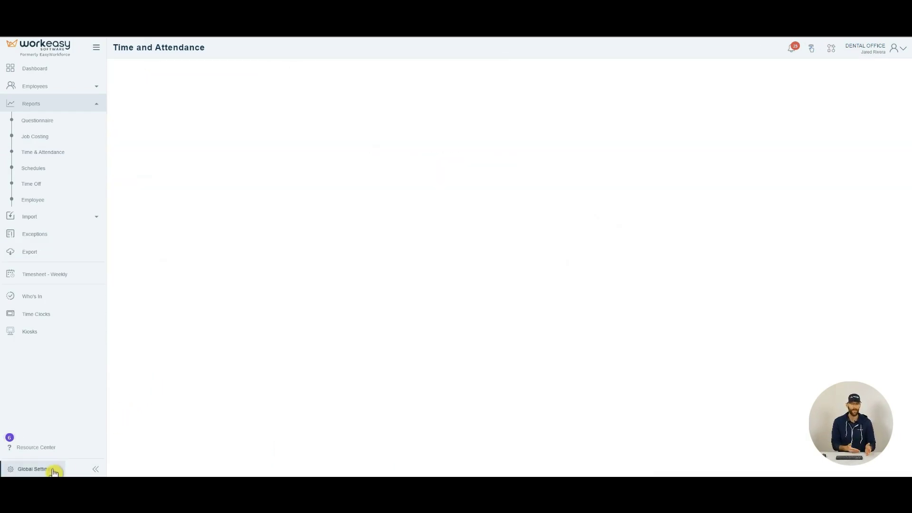
click(136, 361)
click(156, 456)
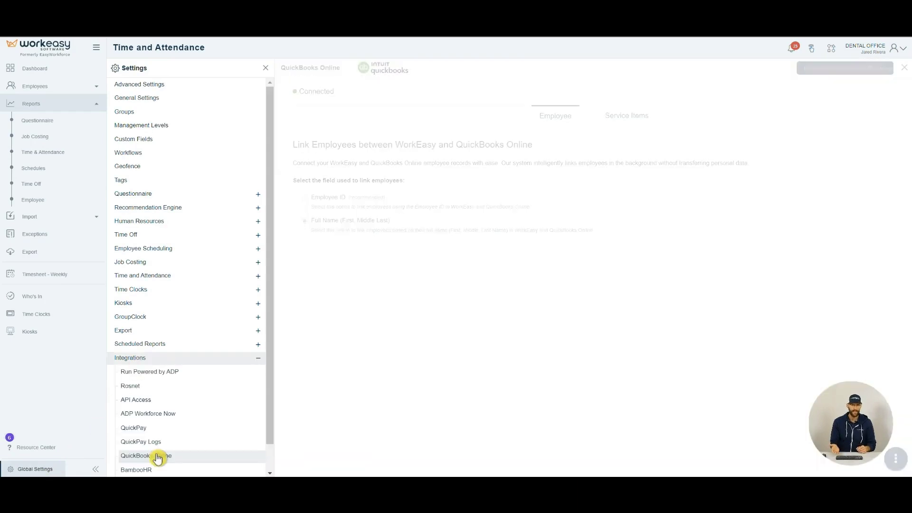
click(157, 414)
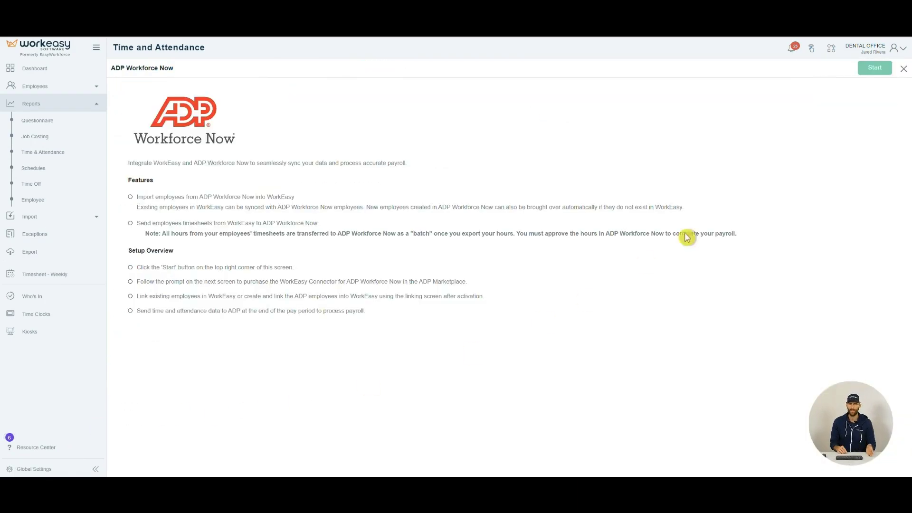
click(903, 70)
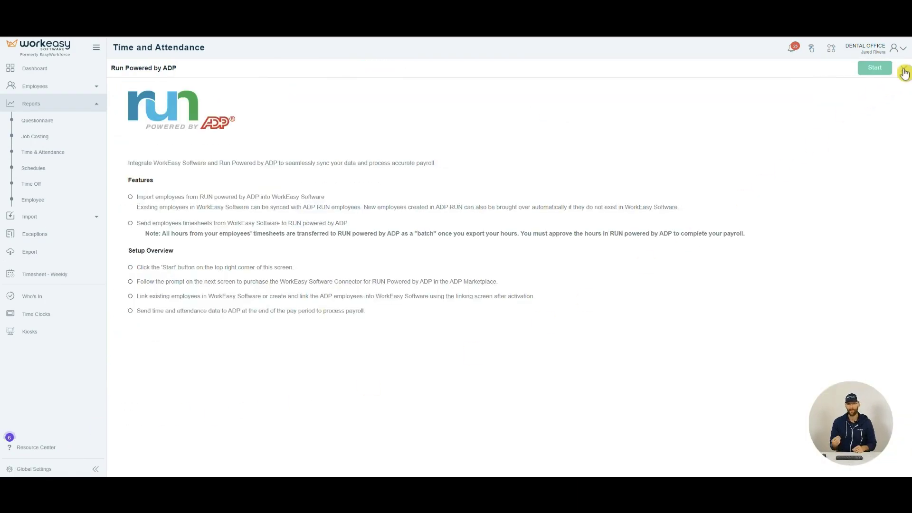
click(169, 470)
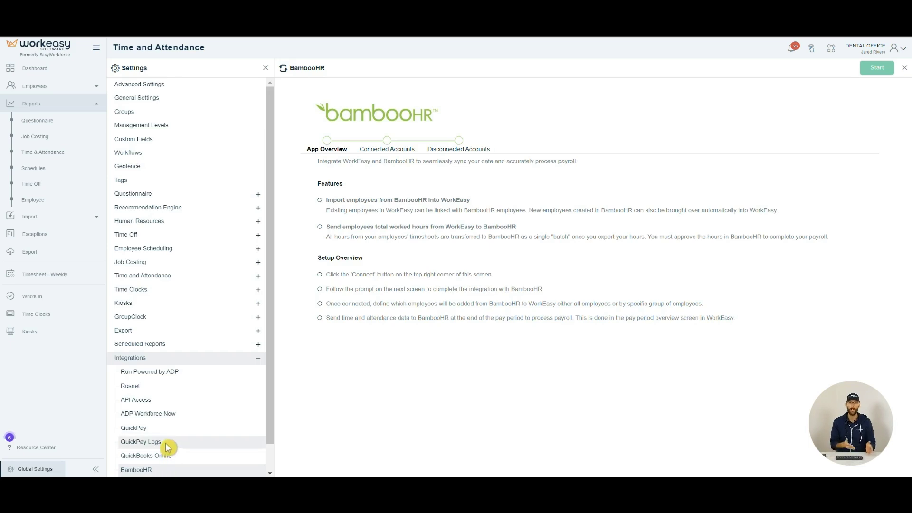
Step: Open the Office Schedule Plan's weekly schedule by employee in the Scheduling module
click(96, 47)
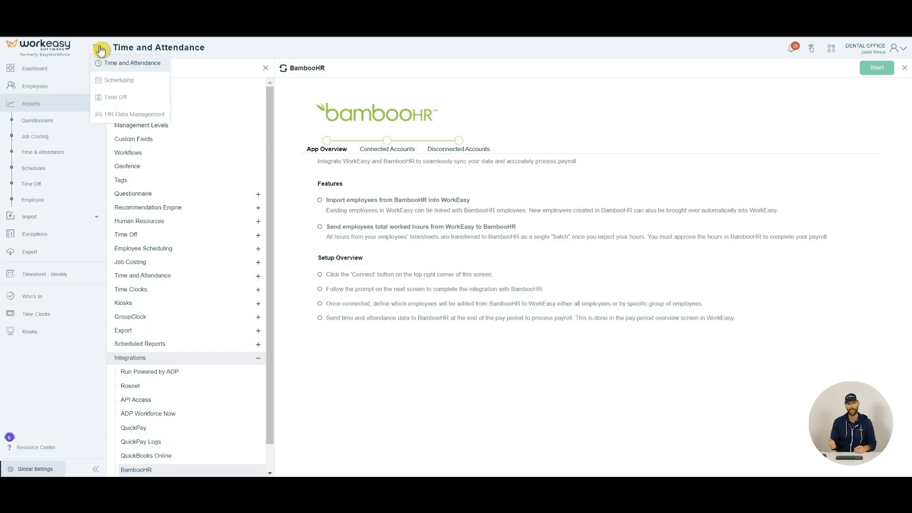
click(113, 81)
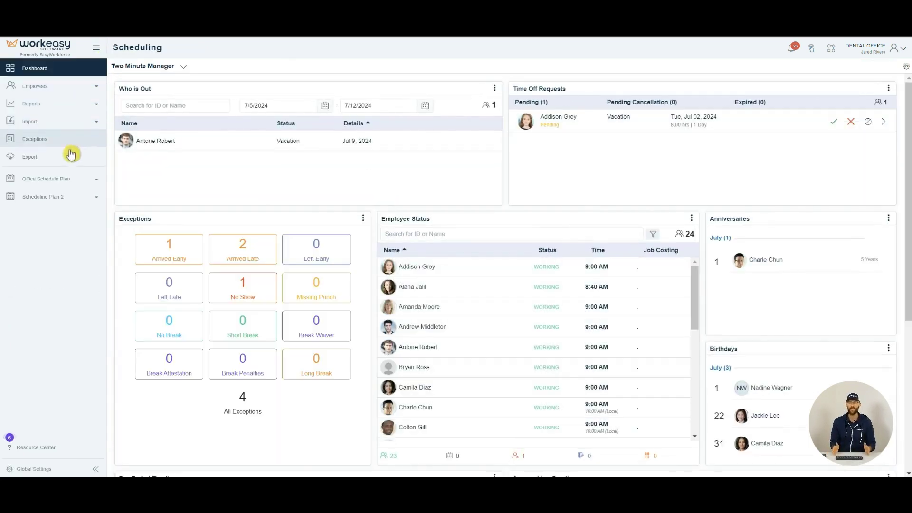
click(55, 179)
click(69, 212)
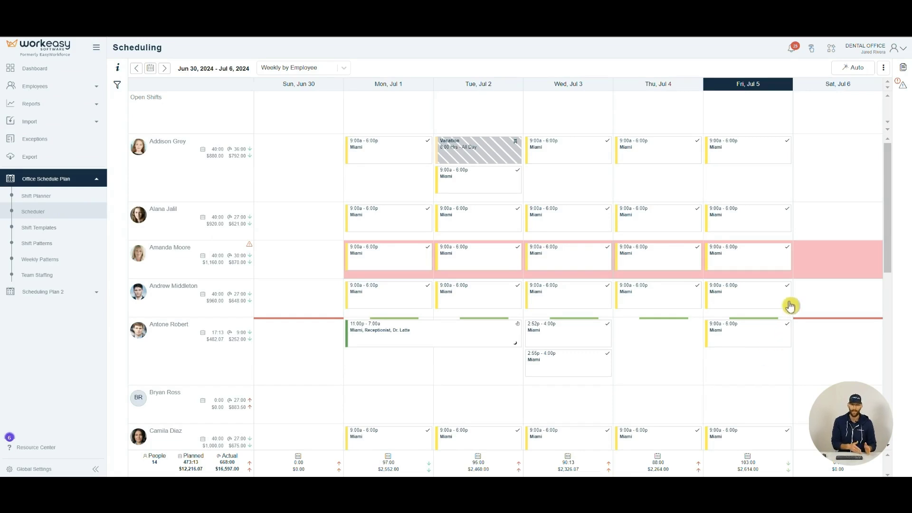
Step: Add the Miami 9–5 template shift on Jul 5 and move shifts to another employee and Saturday
click(903, 68)
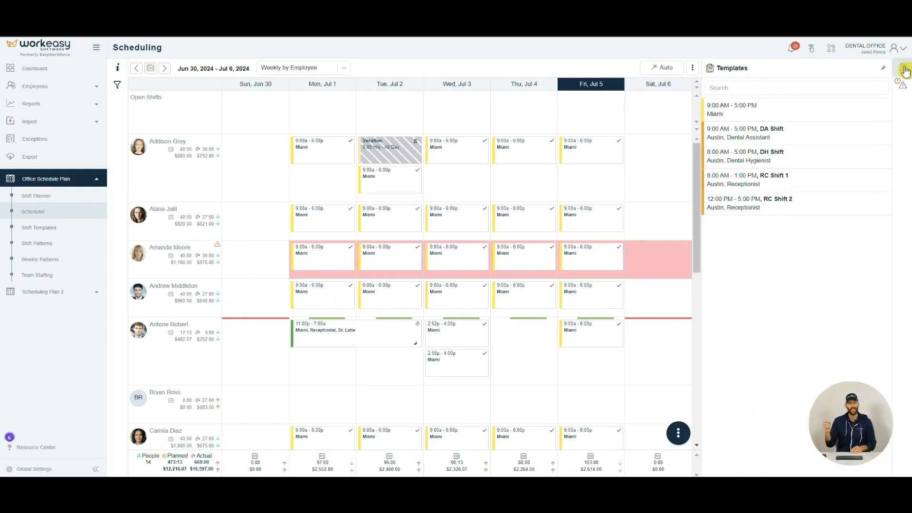
mouse_move(760, 109)
mouse_down()
mouse_move(669, 341)
mouse_move(602, 400)
mouse_up()
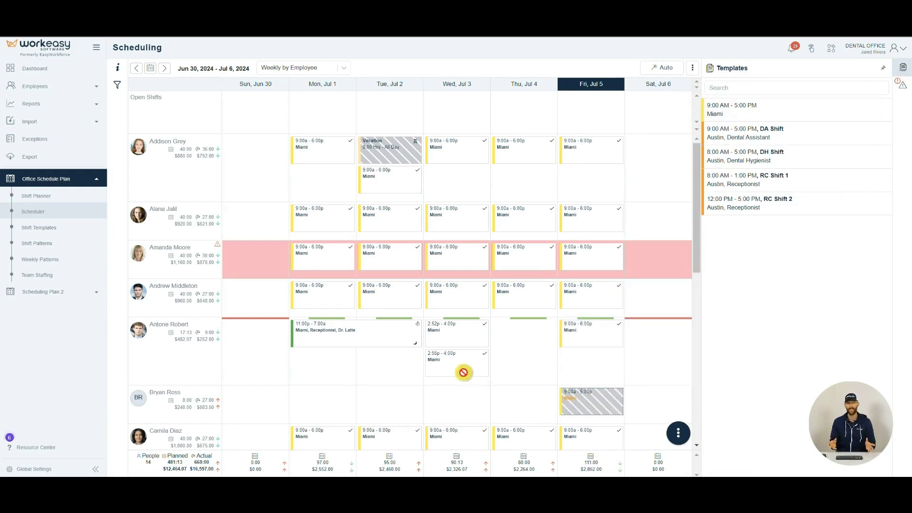
drag(464, 366, 465, 413)
mouse_move(576, 342)
mouse_down()
mouse_move(617, 333)
mouse_move(652, 342)
mouse_up()
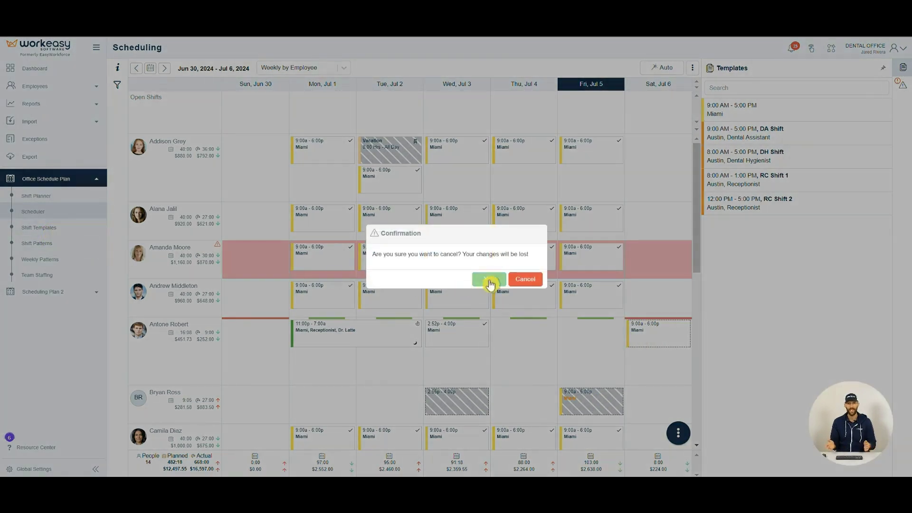
Step: Review the Miami Schedule group shift pattern's details, then switch to the Time Off module
click(489, 281)
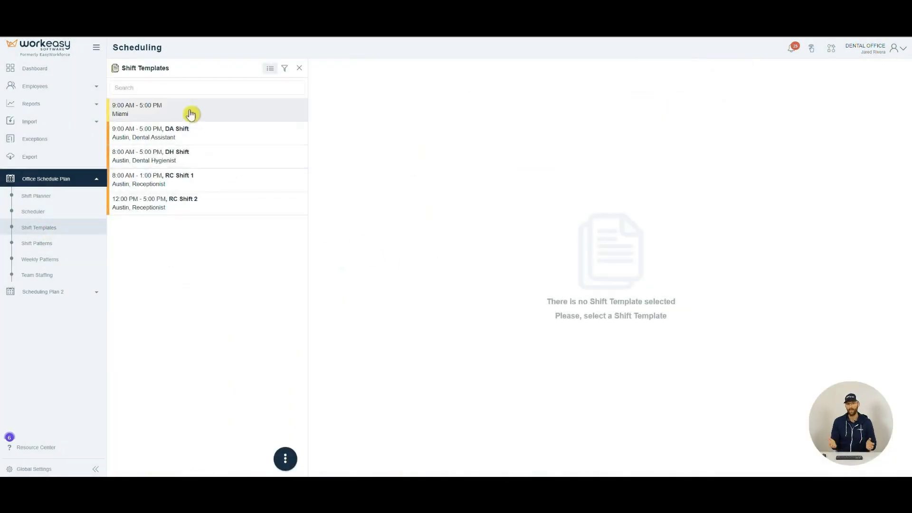
click(77, 245)
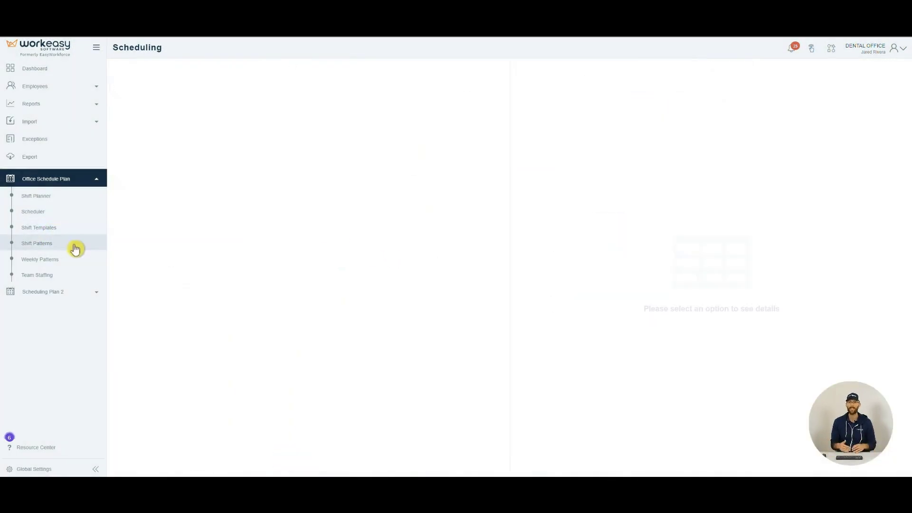
click(188, 151)
click(237, 179)
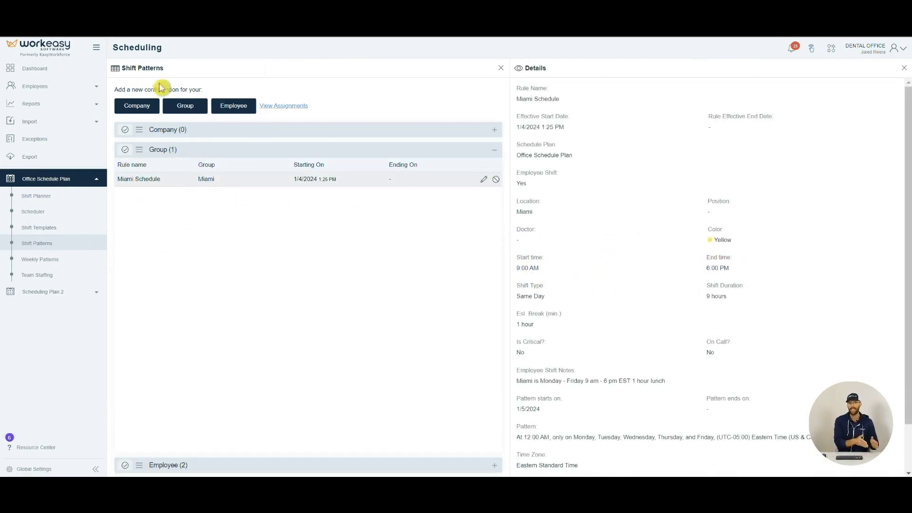
click(96, 48)
click(127, 100)
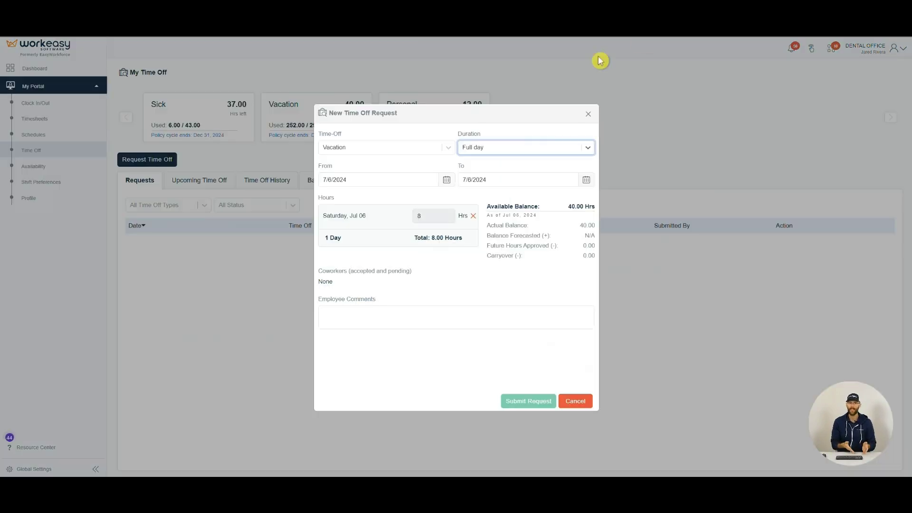
Step: Submit the 8-hour Jul 6 vacation request and approve it from the notifications
click(529, 401)
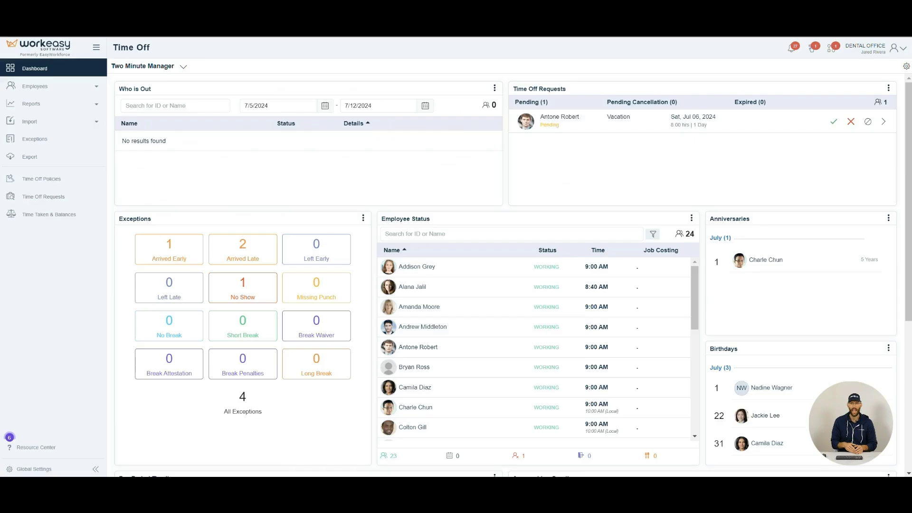
click(812, 47)
click(866, 70)
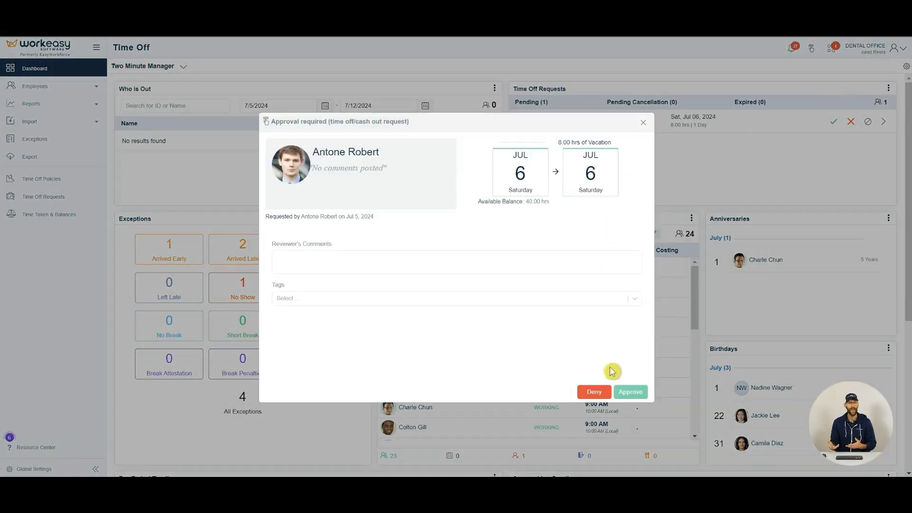
click(629, 392)
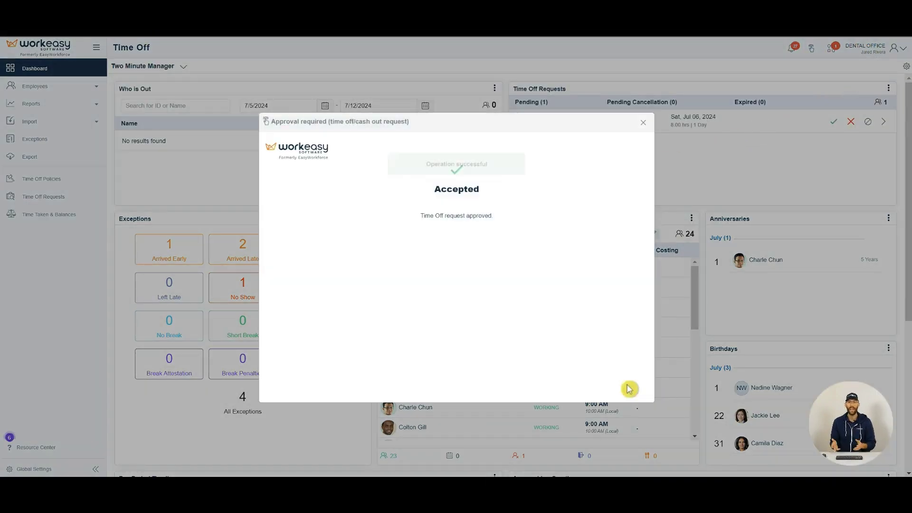
click(642, 122)
Step: Check the schedule by employee, then open the vacationing employee's timesheet showing Jul 6's 8.00 hours
click(126, 71)
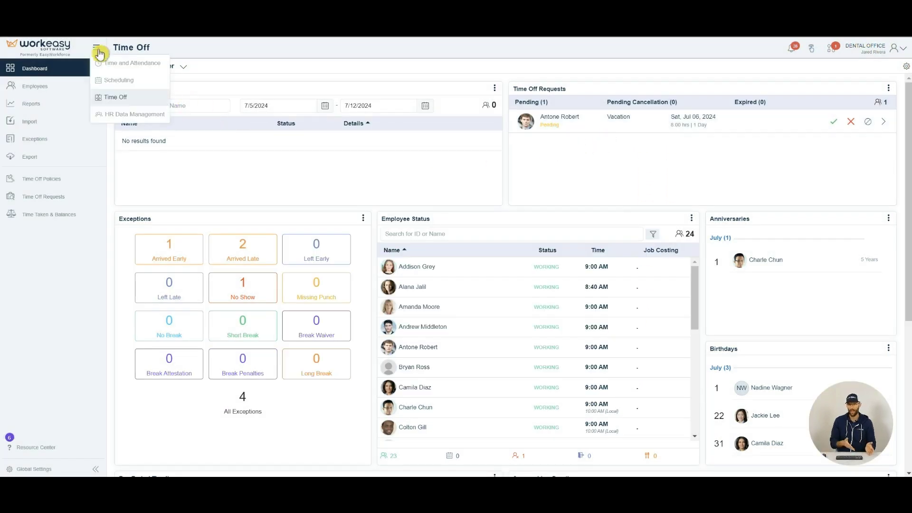
click(113, 83)
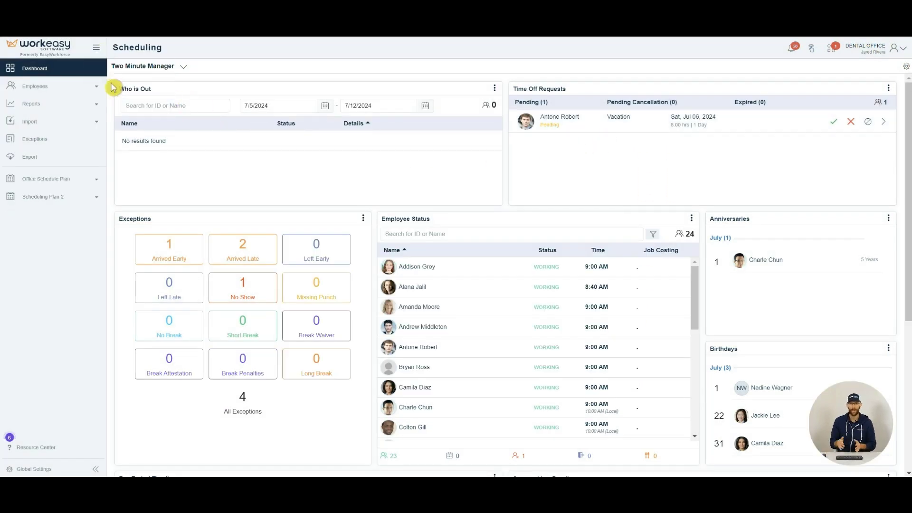
click(60, 180)
click(57, 212)
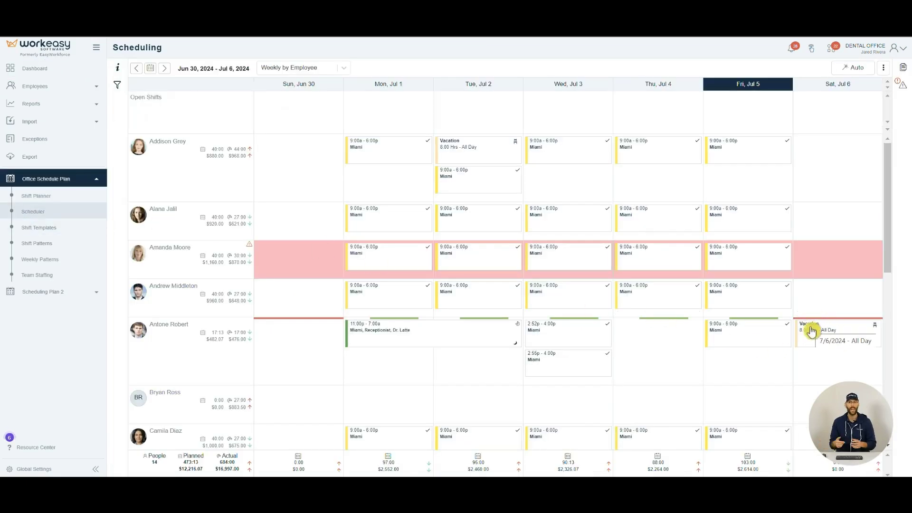
click(79, 69)
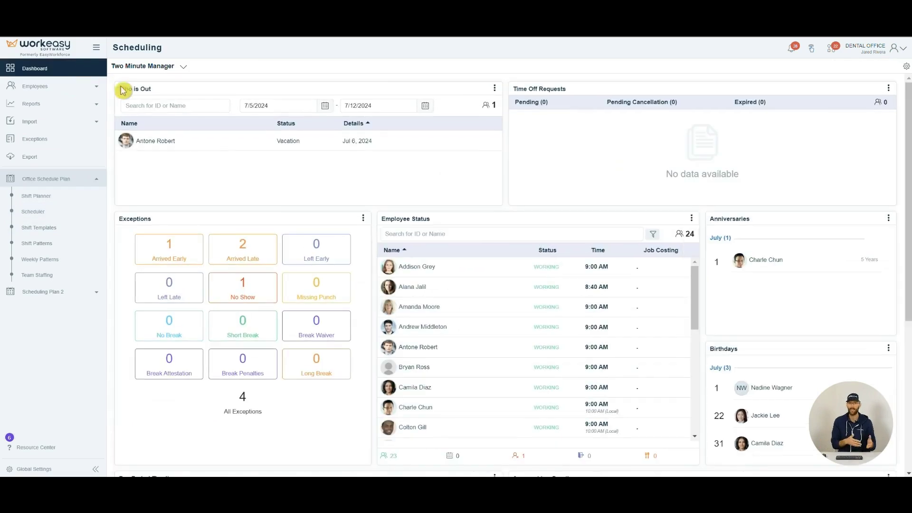
click(432, 347)
scroll(332, 344, down, 3)
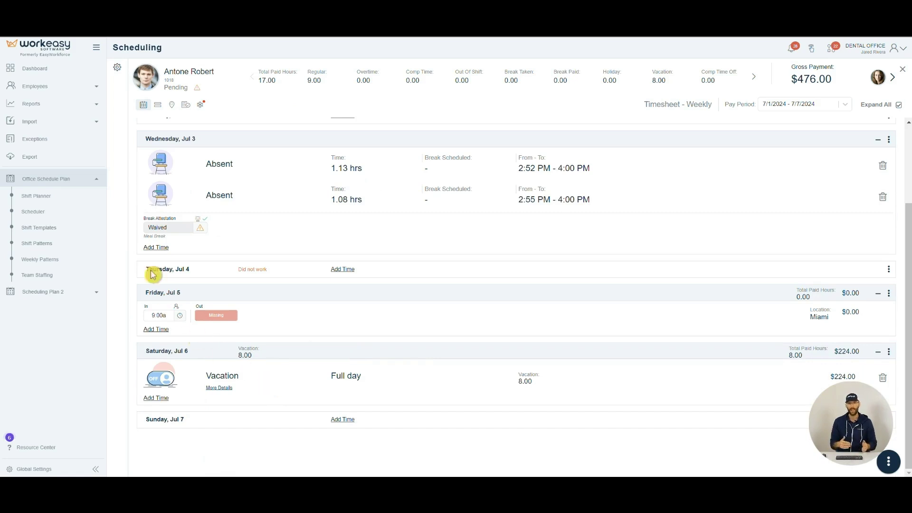
Step: Review the first employee's Vacation balance history and its Jul 2, 2024 entry, then open Time Off Policies
click(96, 48)
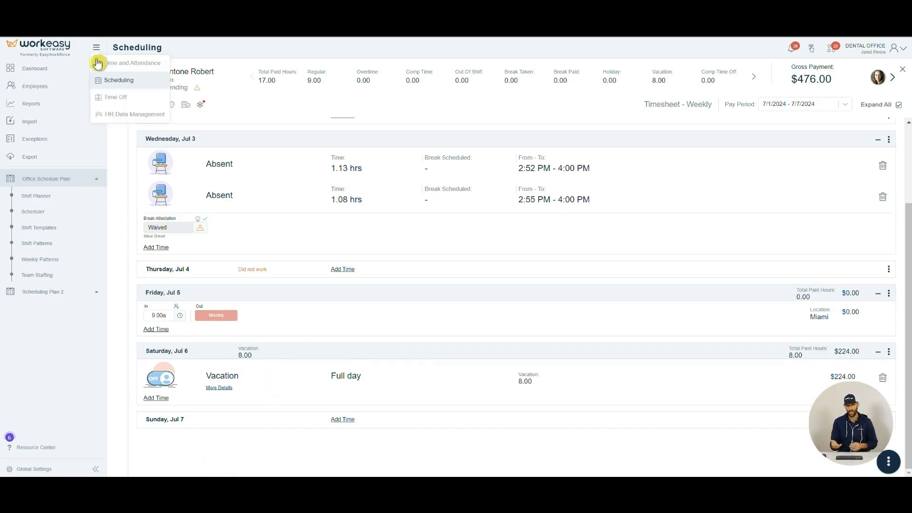
click(119, 103)
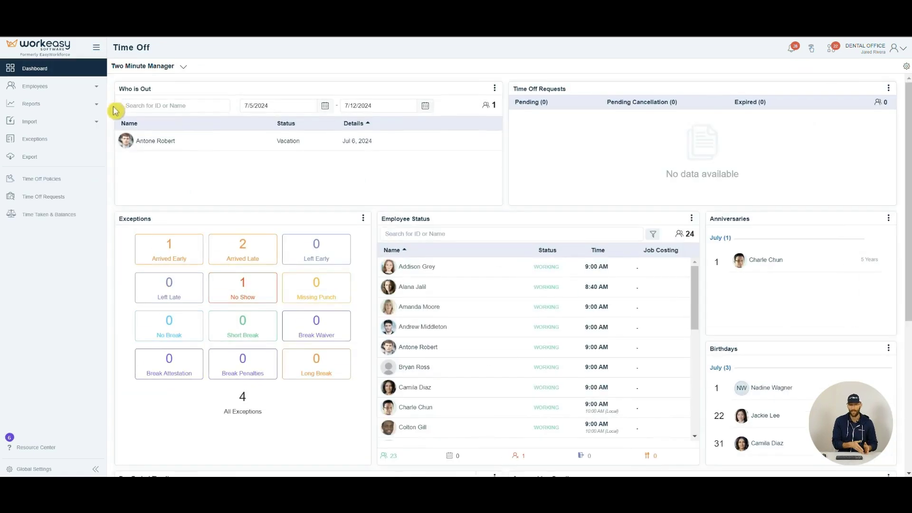
click(66, 215)
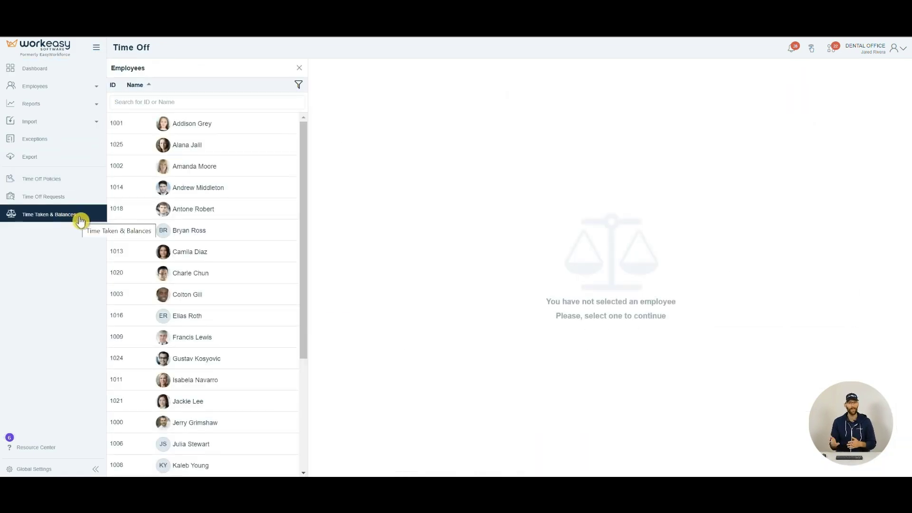
click(228, 124)
click(487, 117)
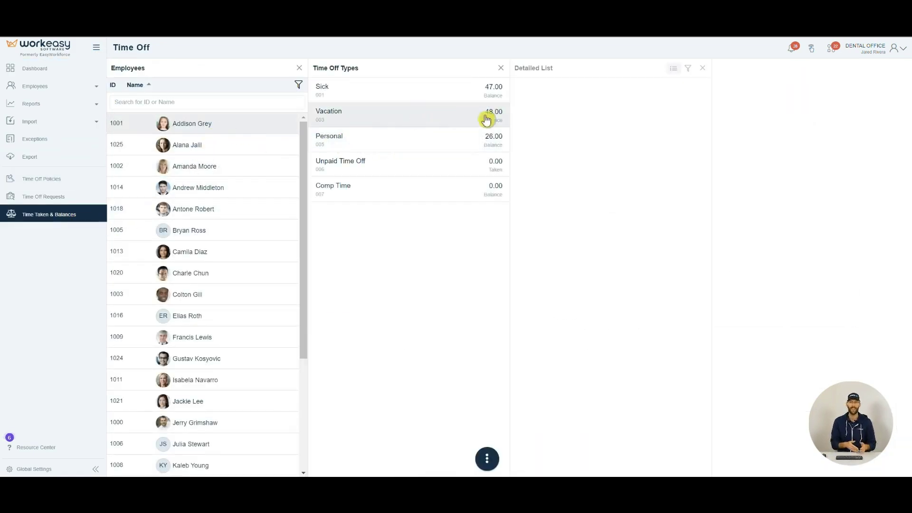
click(598, 100)
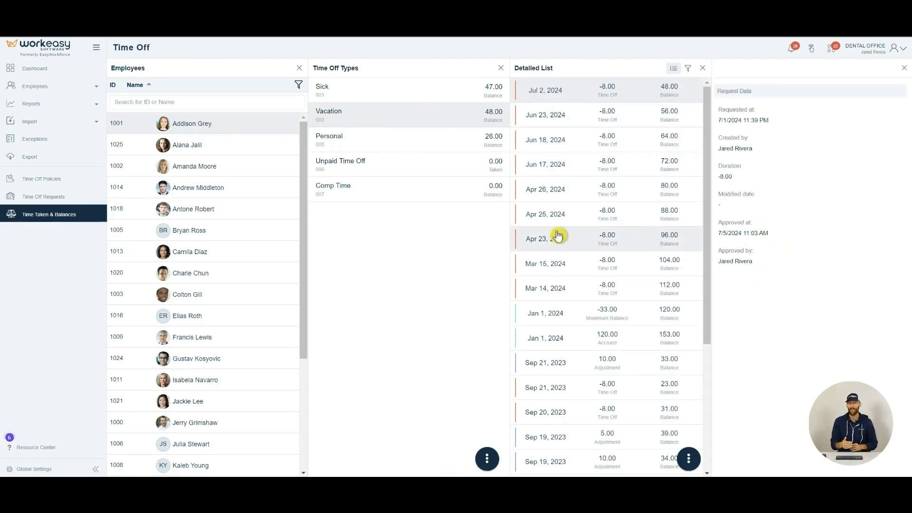
click(87, 181)
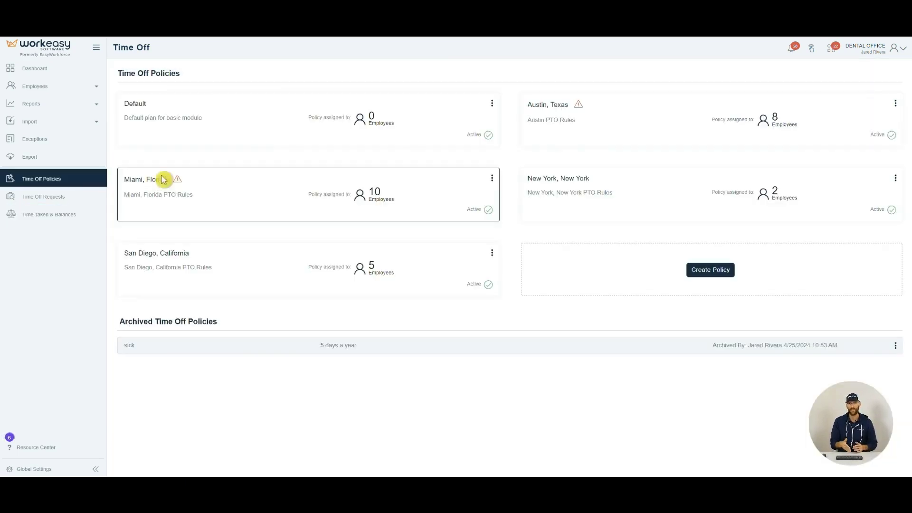
Step: Open the Miami, Florida vacation policy, check who it covers, and start editing it
click(232, 199)
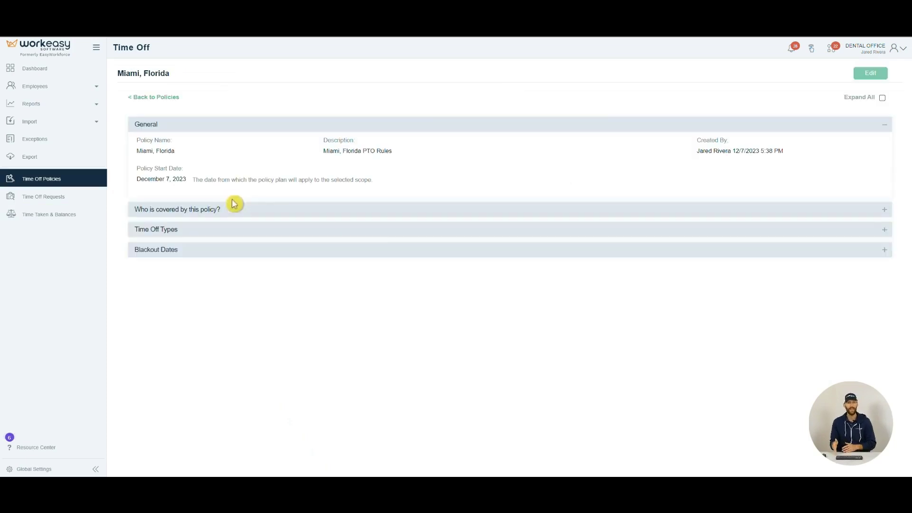
click(216, 210)
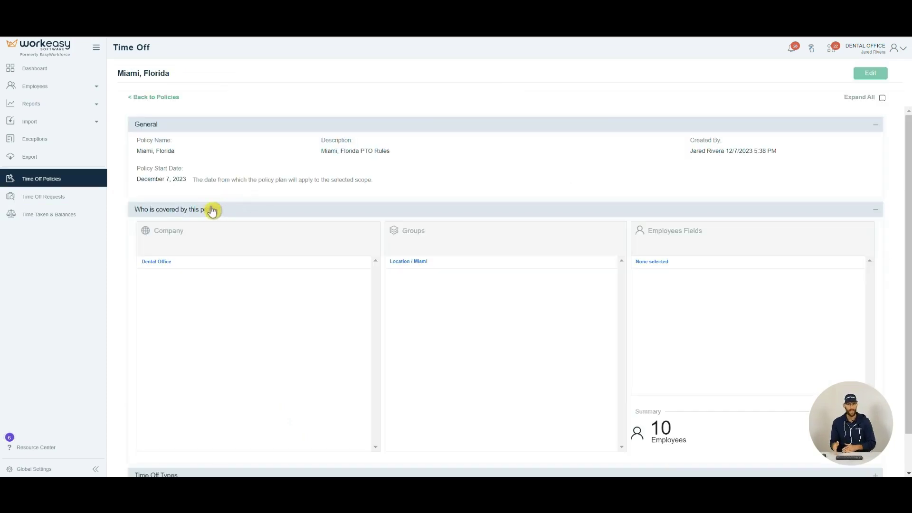
click(213, 210)
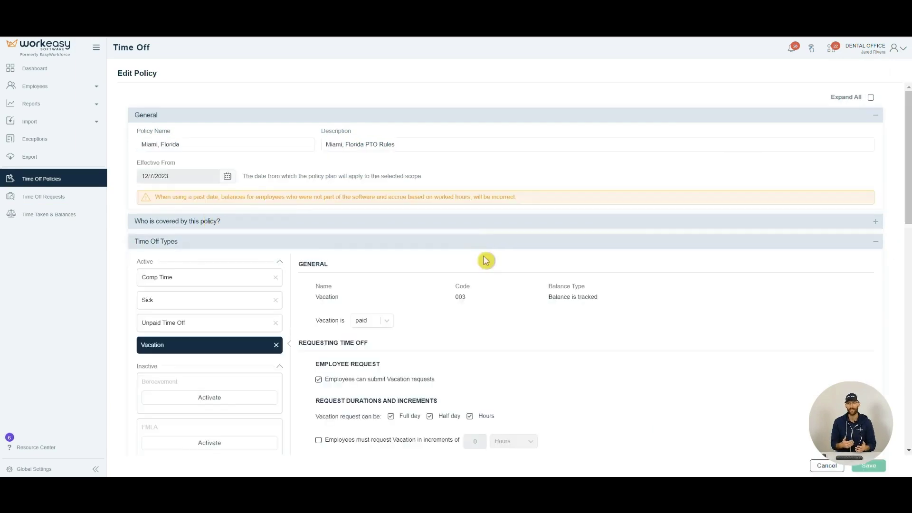
scroll(486, 260, down, 6)
scroll(486, 270, down, 6)
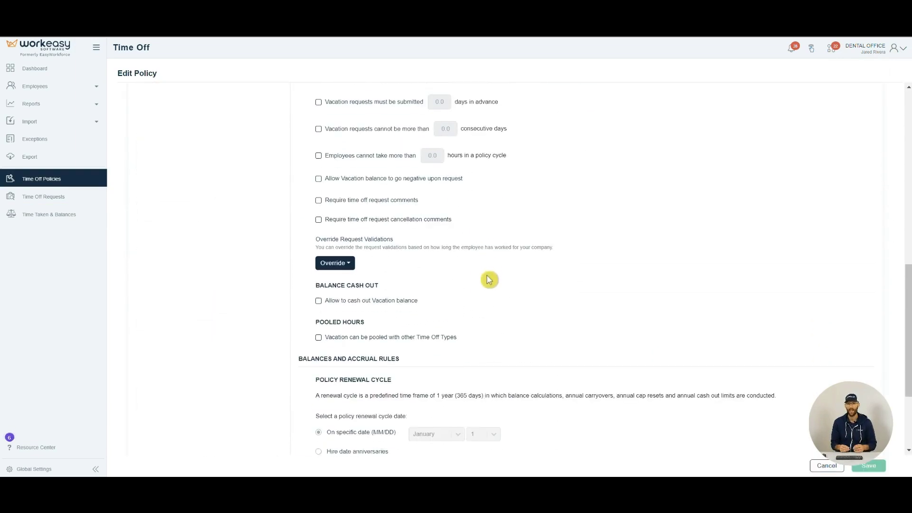
scroll(489, 281, down, 1)
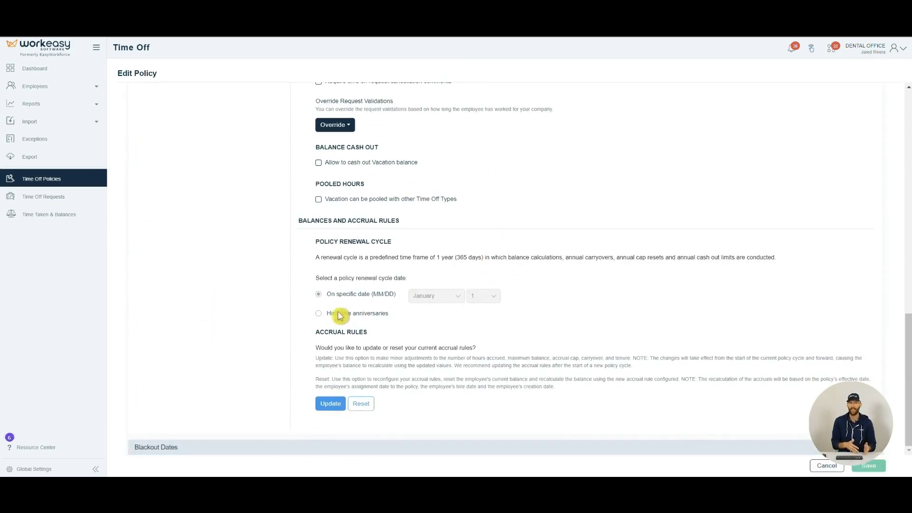
Step: Reset the accrual rules to accrue by Worked Hours, then switch to HR Data Management
click(370, 396)
scroll(375, 387, down, 7)
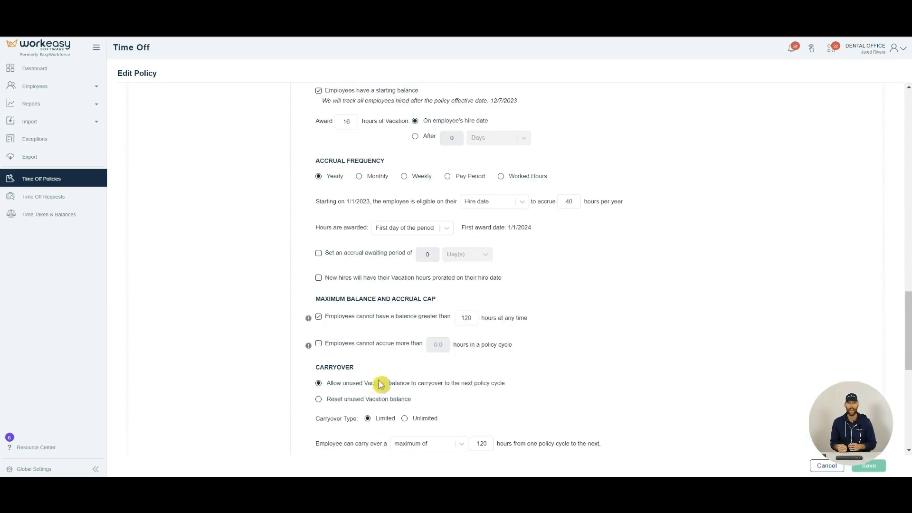
click(500, 177)
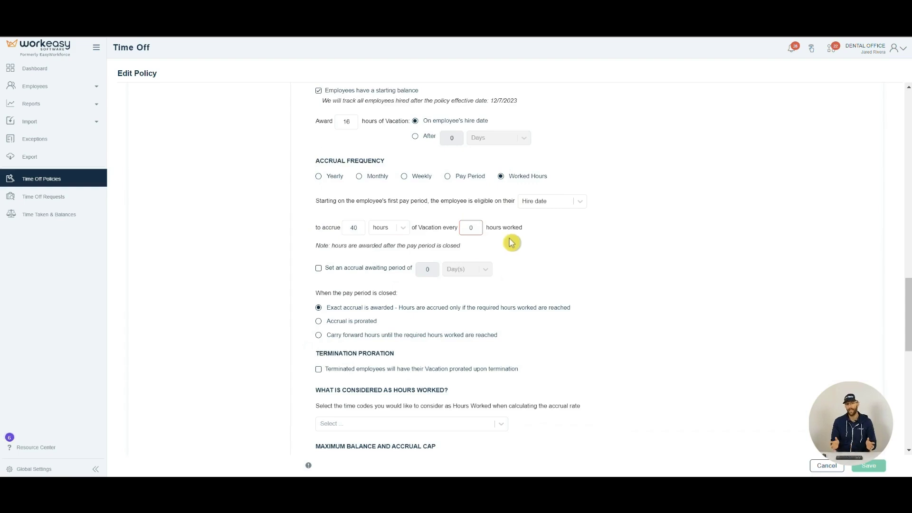
click(97, 54)
click(114, 115)
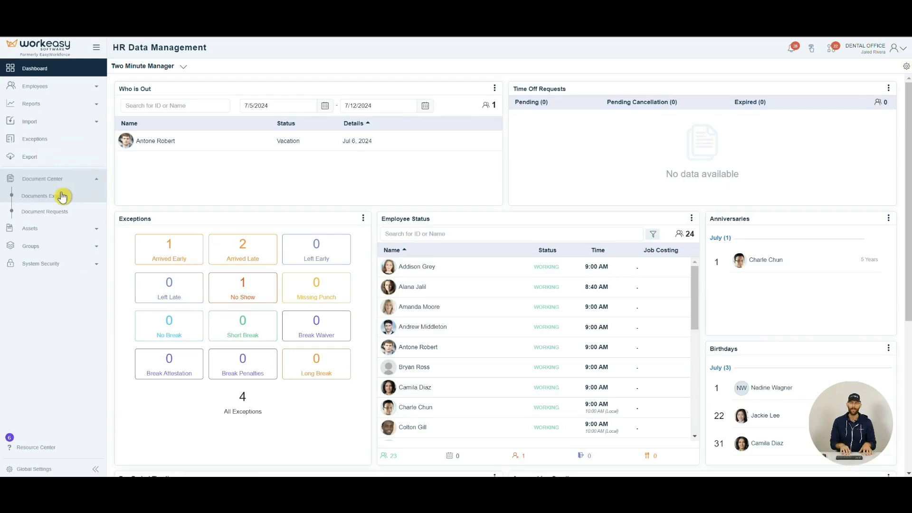
Step: Open Documents Explorer's Company Documents folder and preview the I-9 Form
click(62, 196)
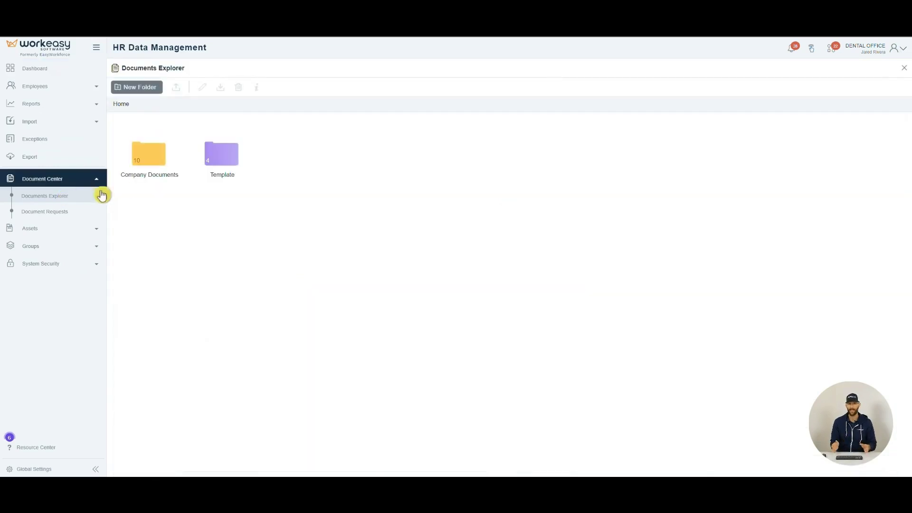
double_click(146, 167)
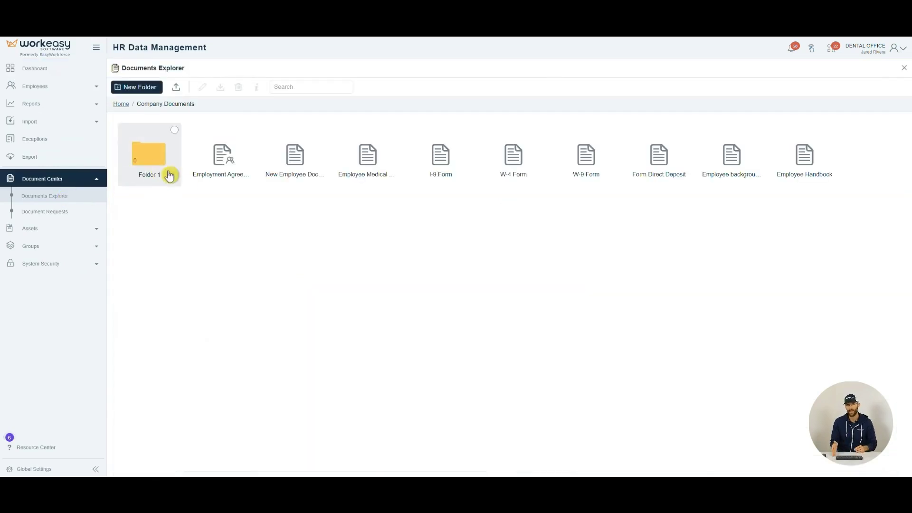
double_click(449, 157)
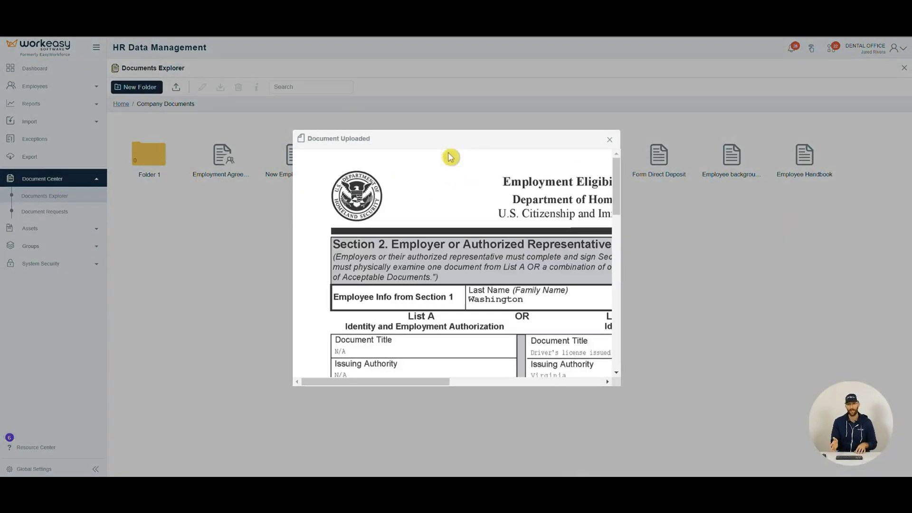
click(610, 143)
Step: Tick Share with Employees on the I-9 Form, discard the edit, and return to top-level folders
click(465, 134)
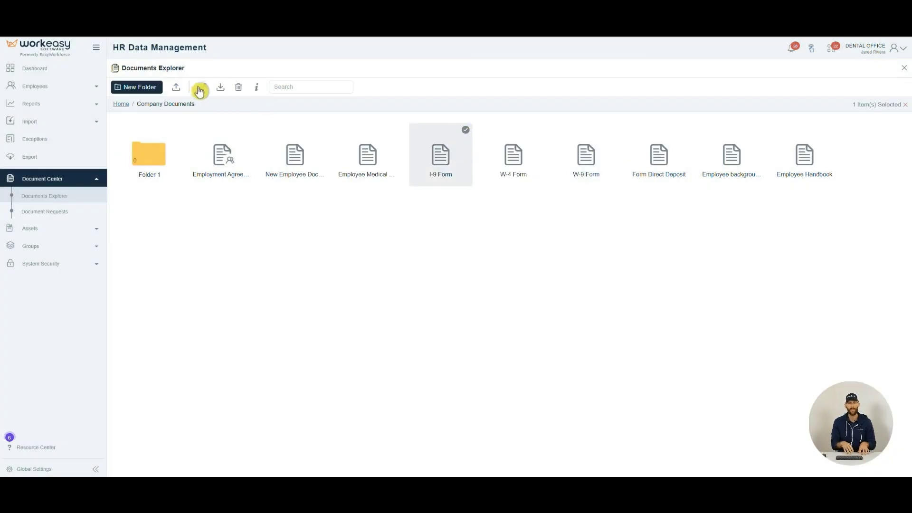
click(202, 87)
click(363, 256)
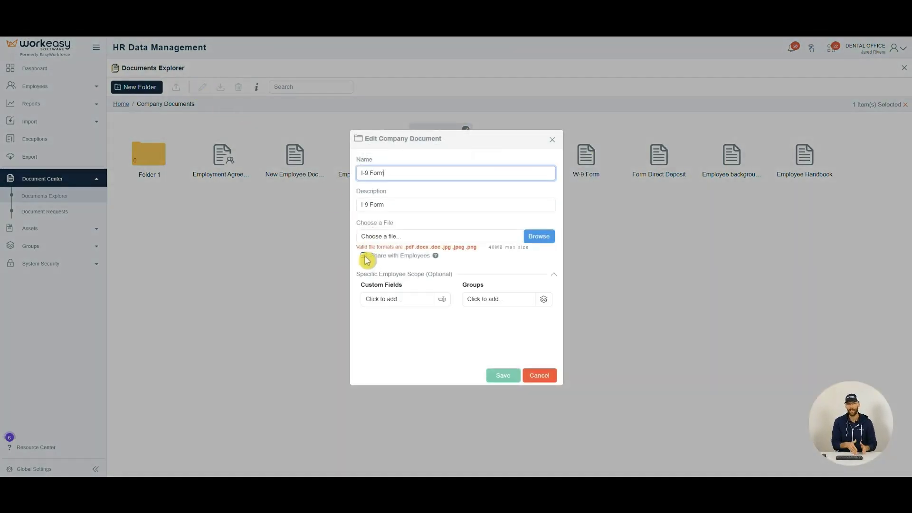
click(551, 139)
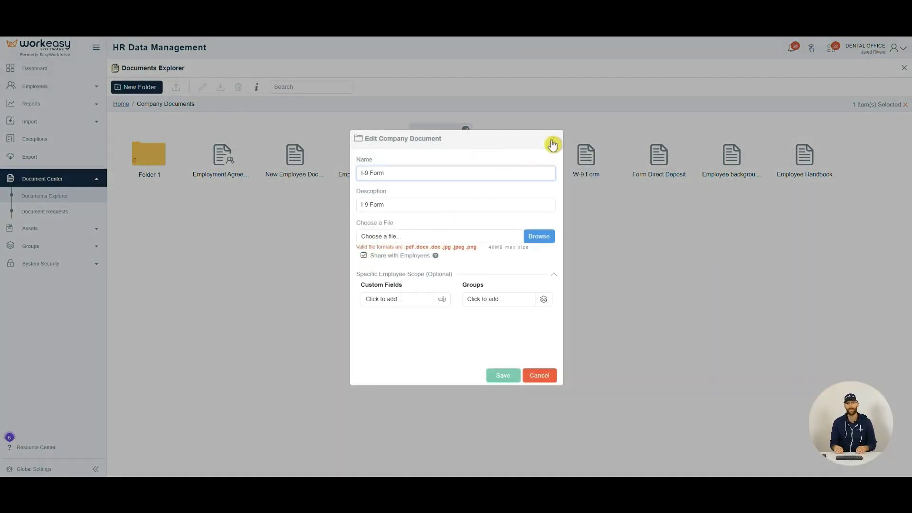
click(486, 282)
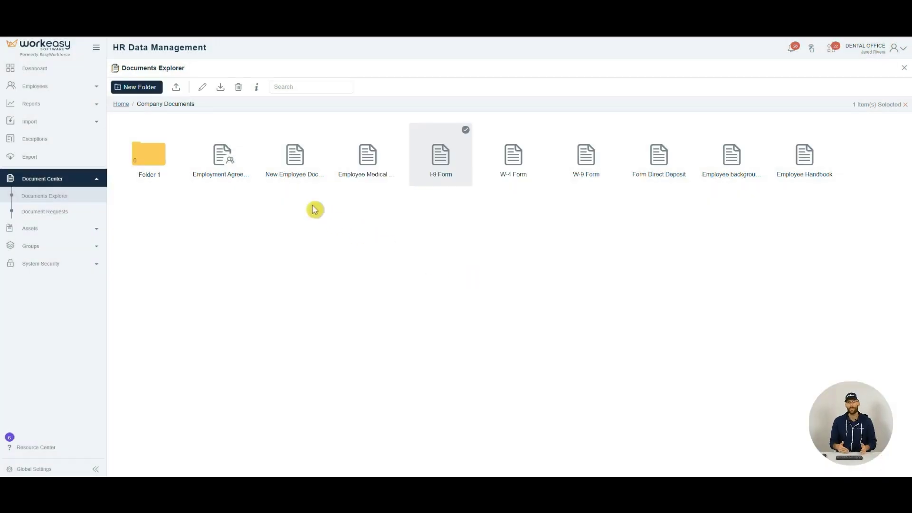
click(121, 104)
Step: In Template > W-4 Form, place a Middle Name personalized field beside Address and save
double_click(220, 153)
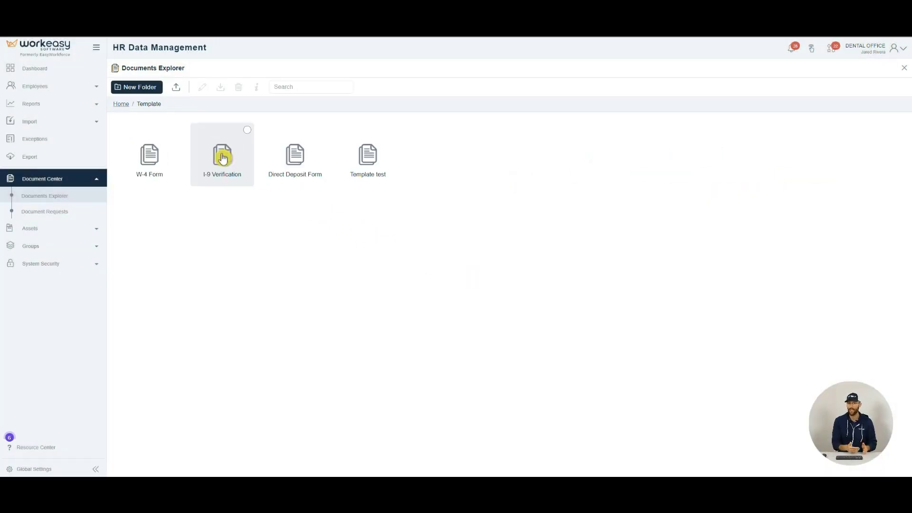
double_click(158, 162)
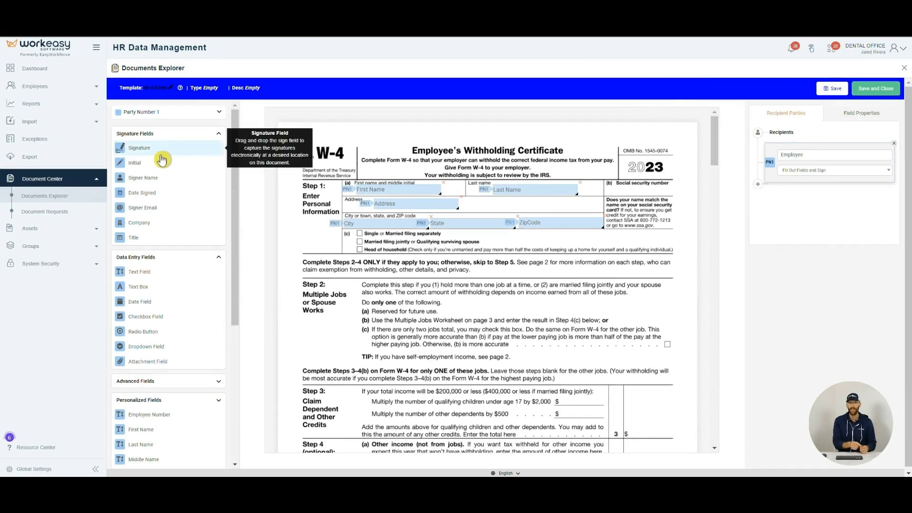
scroll(180, 279, down, 3)
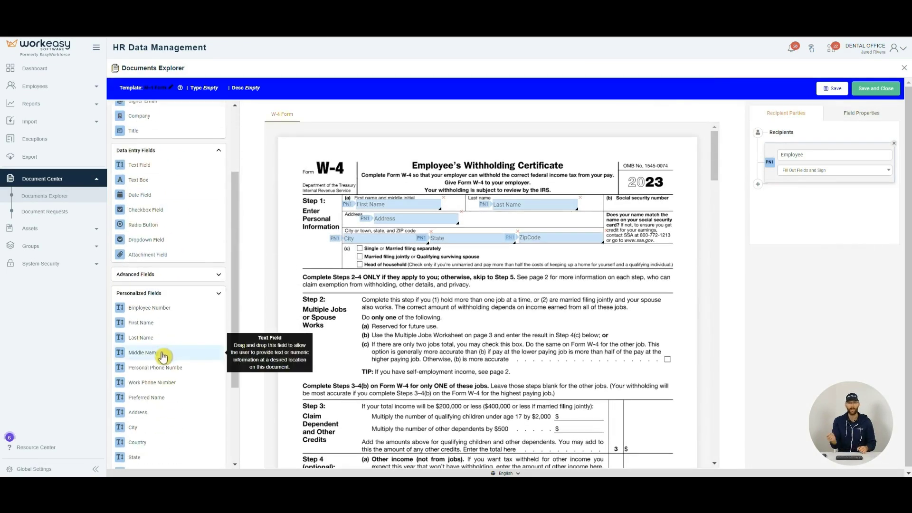
drag(162, 356, 577, 222)
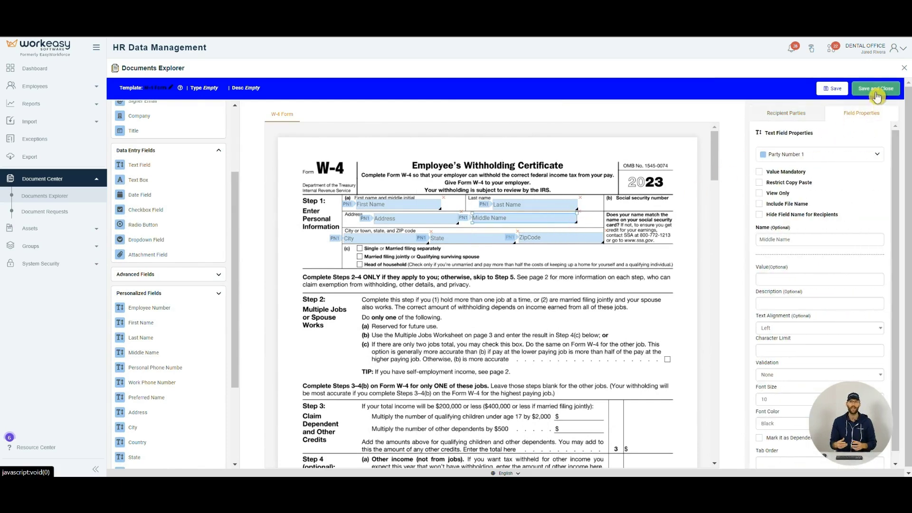
click(902, 70)
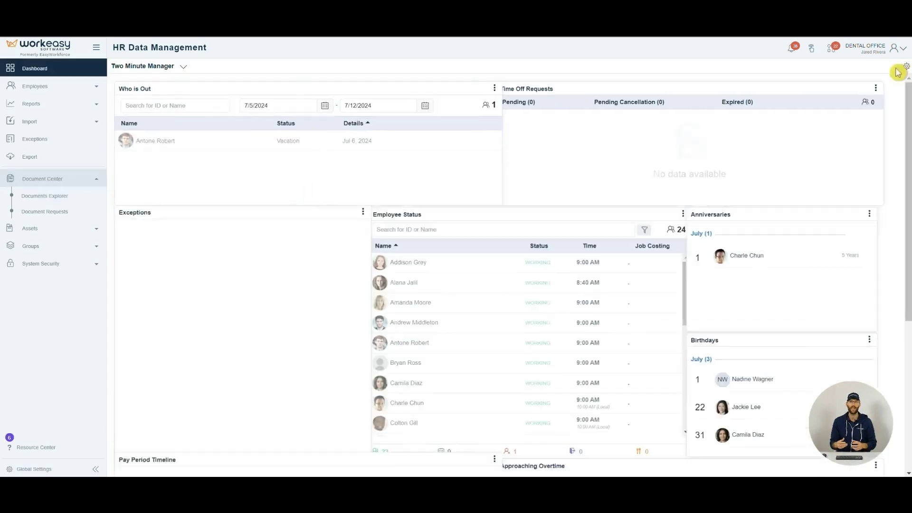
Step: Open Document Requests and start a new employee request, then cancel it unused
click(55, 211)
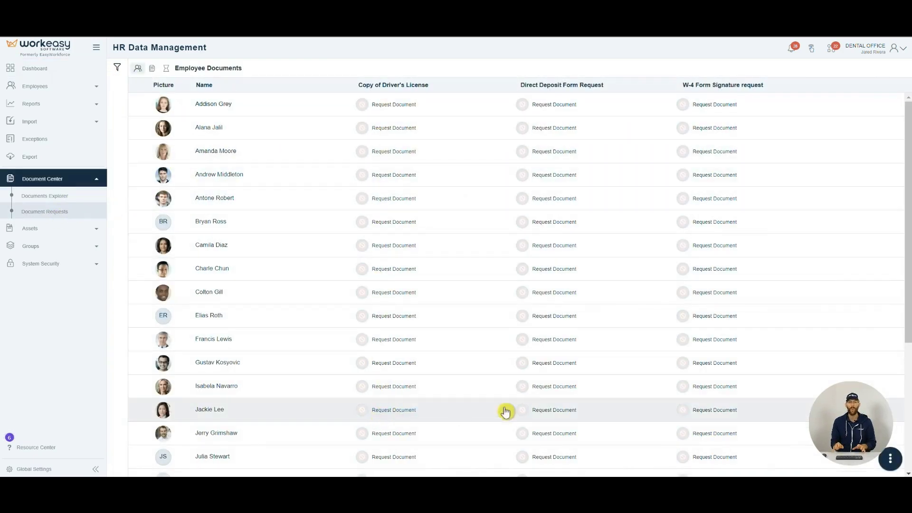
mouse_move(878, 457)
click(892, 436)
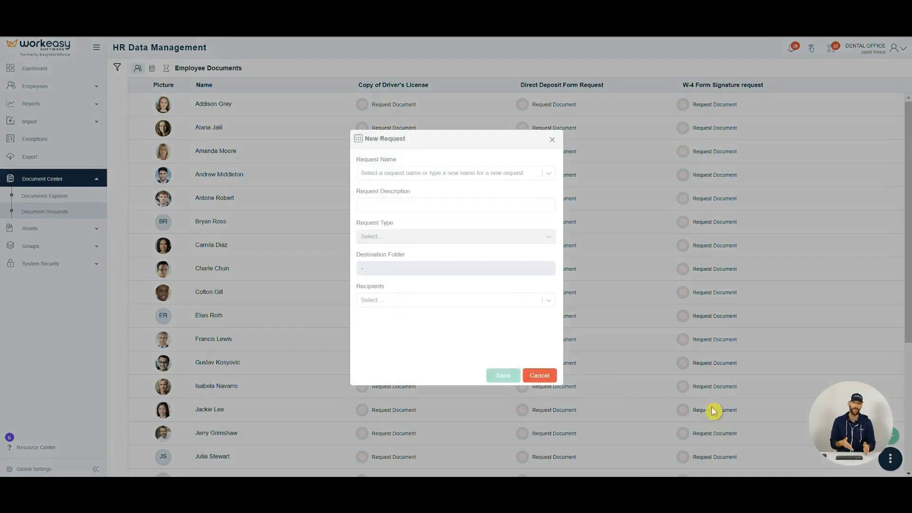
click(559, 138)
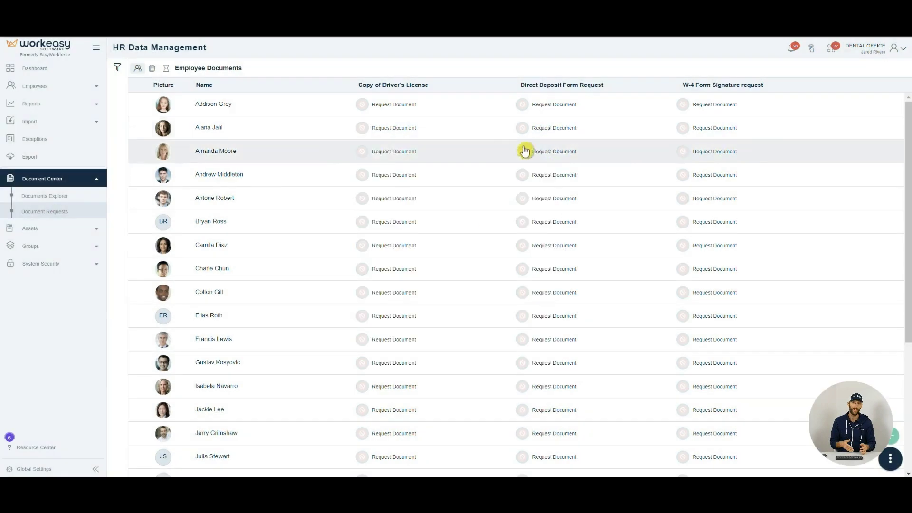
Step: Open Assets > Asset List and view Dell Desktop #1, then Dell Desktop #3
click(95, 228)
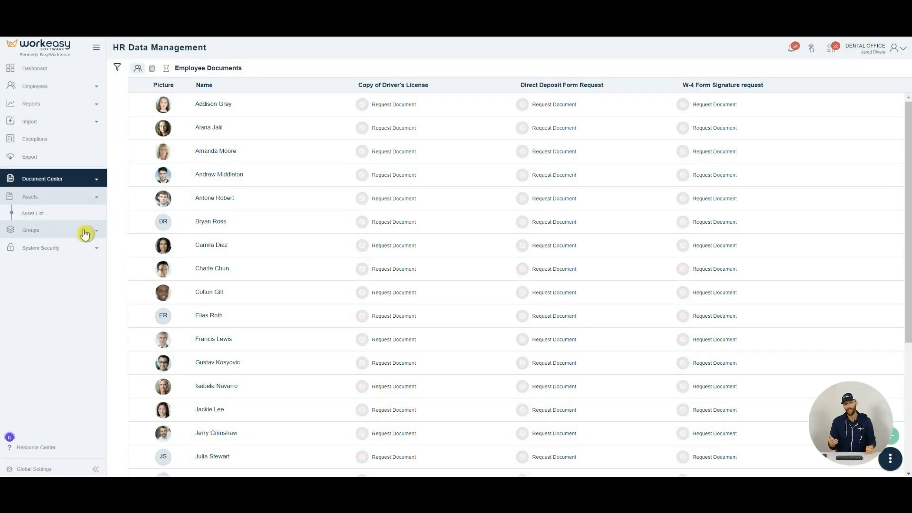
click(78, 215)
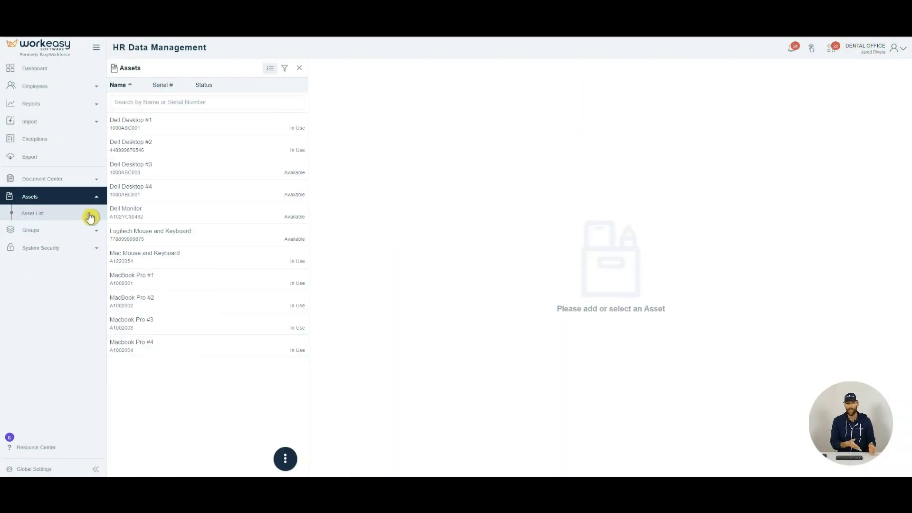
click(201, 128)
click(274, 173)
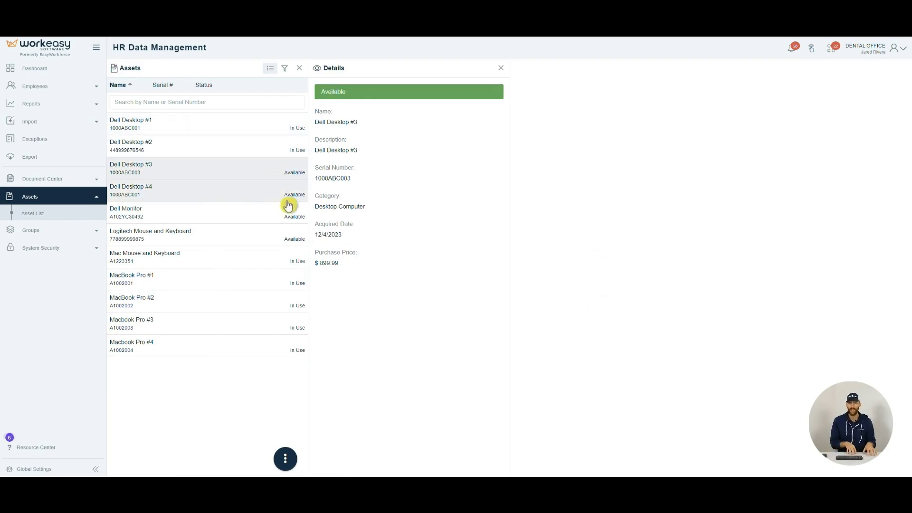
Step: From the speed-dial menu, try Add, then return and start Assign Asset for Dell Desktop #3
click(285, 457)
click(287, 396)
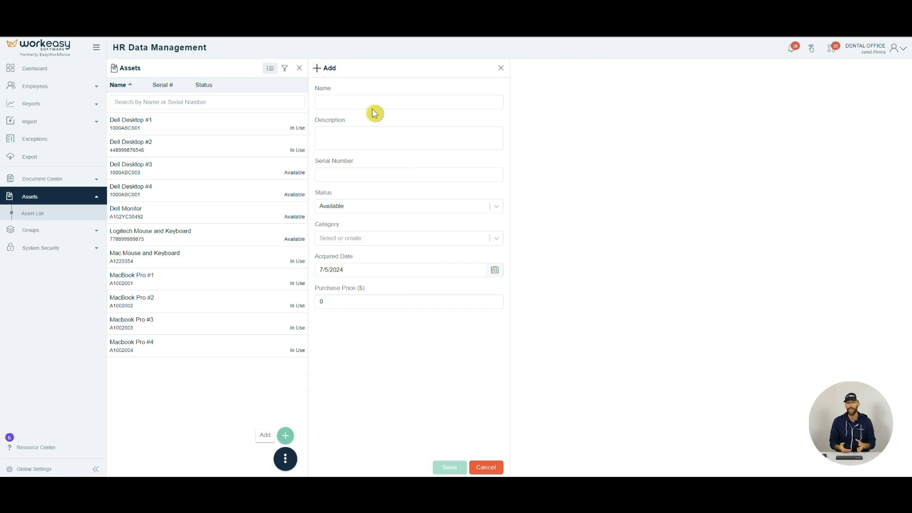
click(291, 169)
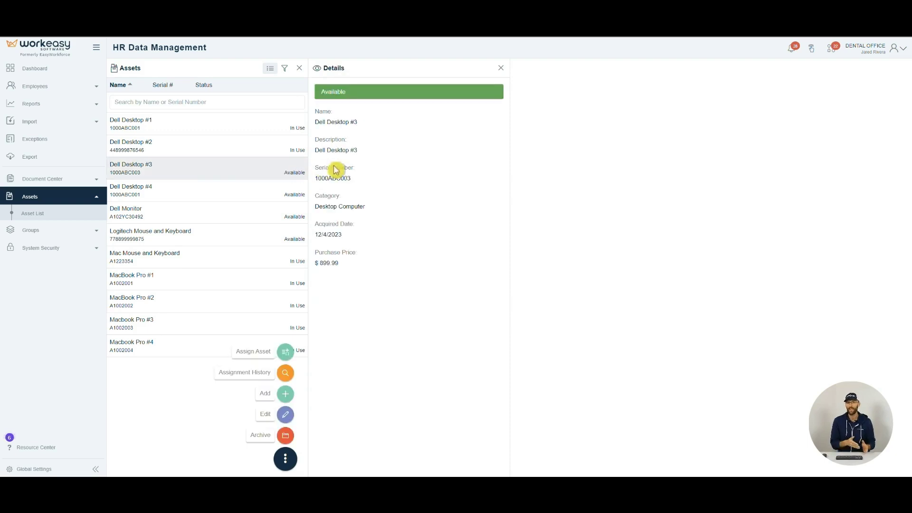
click(285, 351)
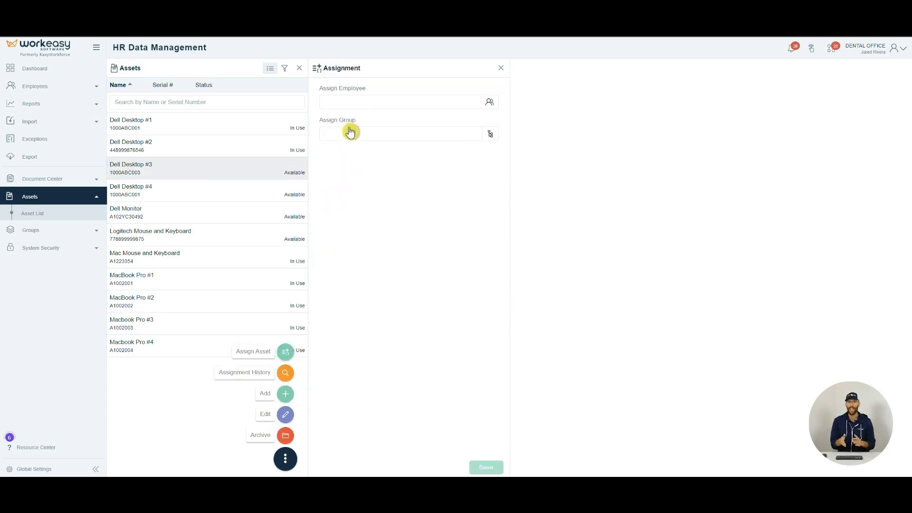